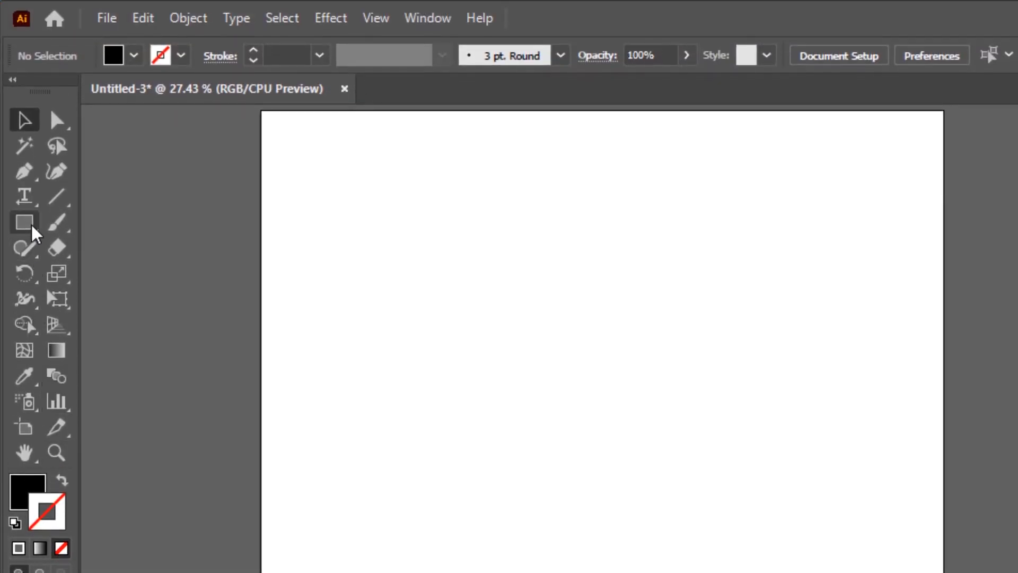
# Draw a 200 × 200 px black square near the middle of the artboard with the Rectangle tool.
pyautogui.click(32, 227)
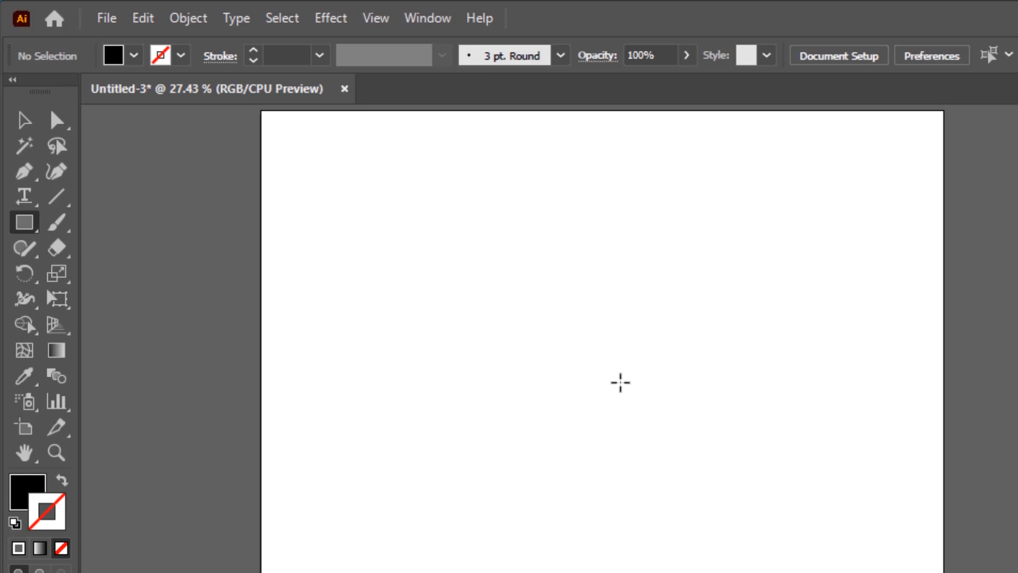
pyautogui.click(621, 382)
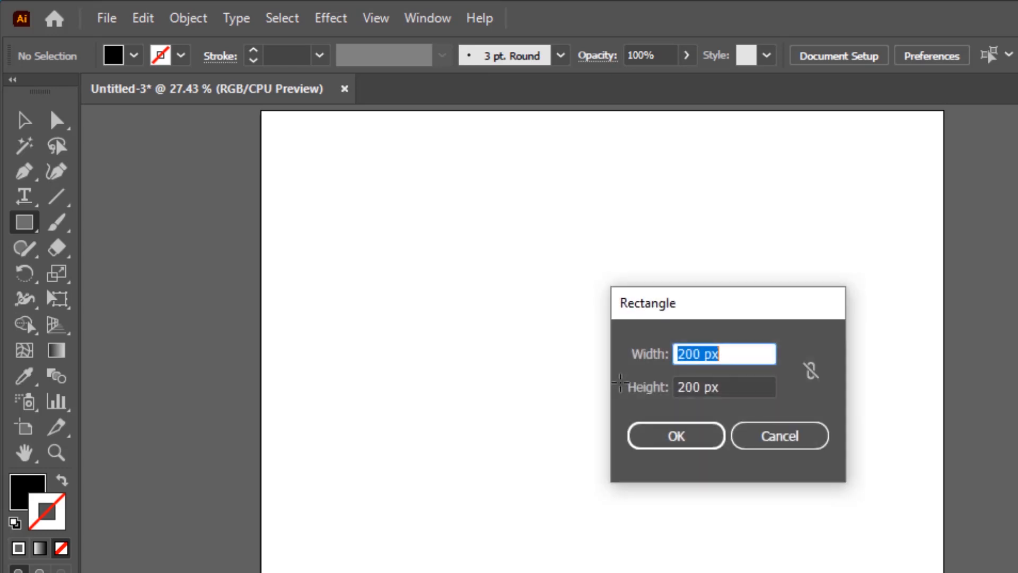
pyautogui.click(678, 441)
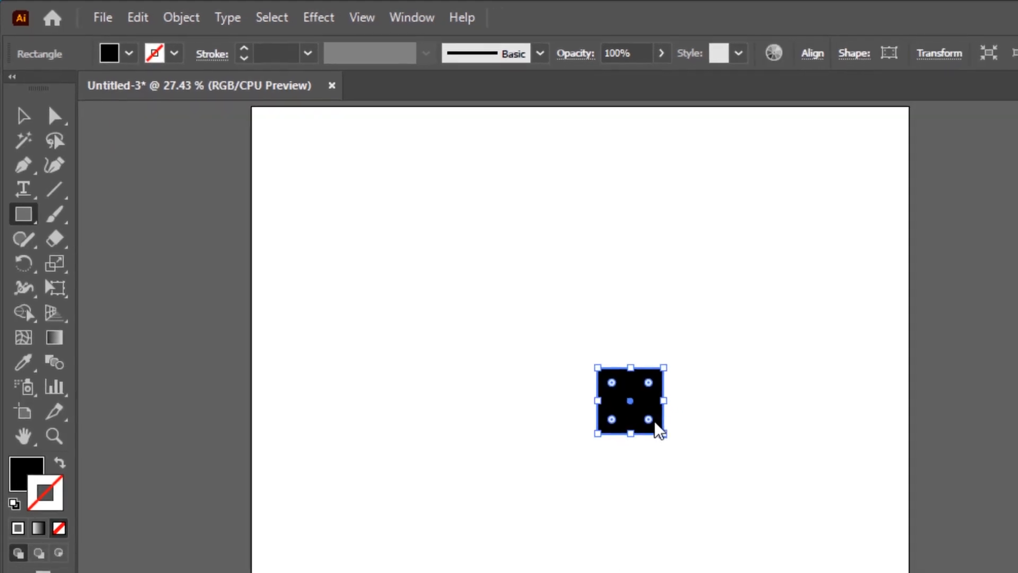
# Rotate the black square by 45° so it stands as a diamond.
pyautogui.click(31, 108)
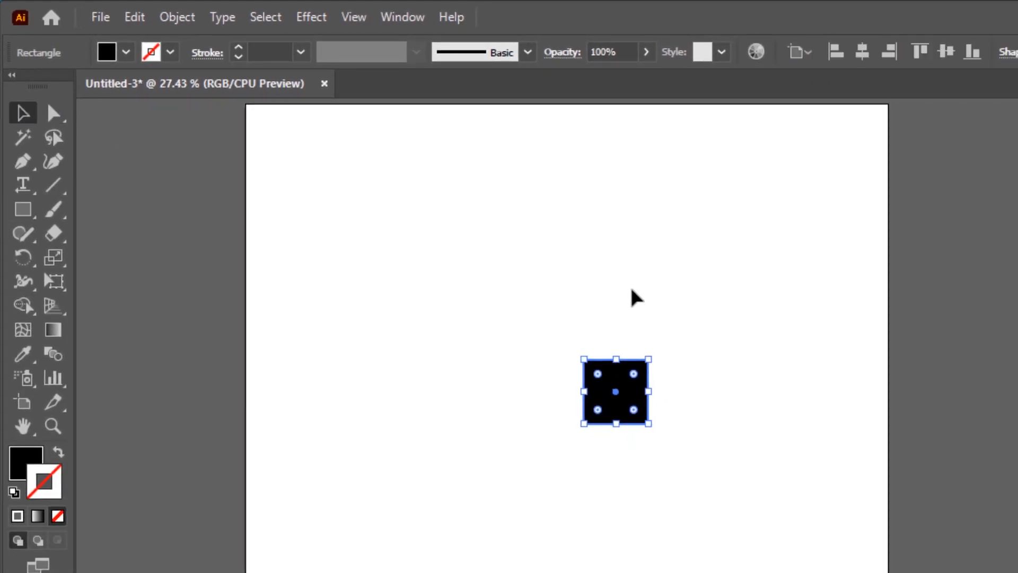
pyautogui.click(684, 334)
pyautogui.moveTo(680, 348); pyautogui.dragTo(566, 460)
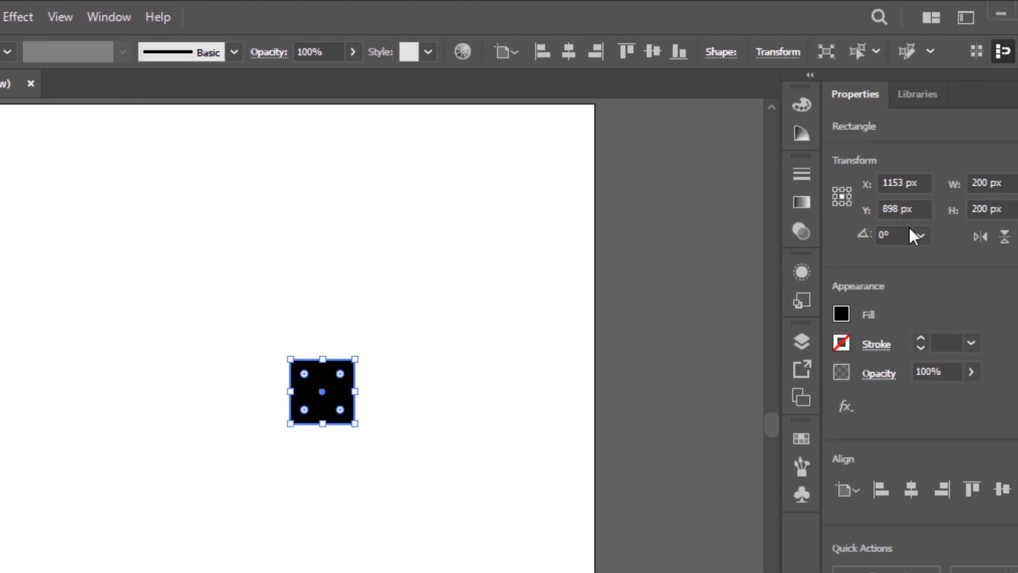
pyautogui.click(909, 234)
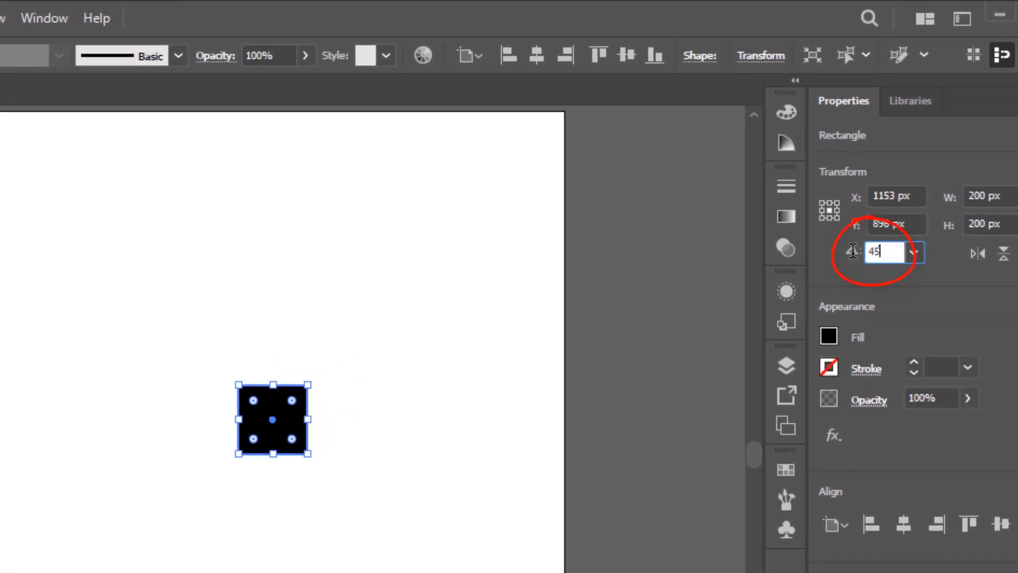
pyautogui.press('Tab')
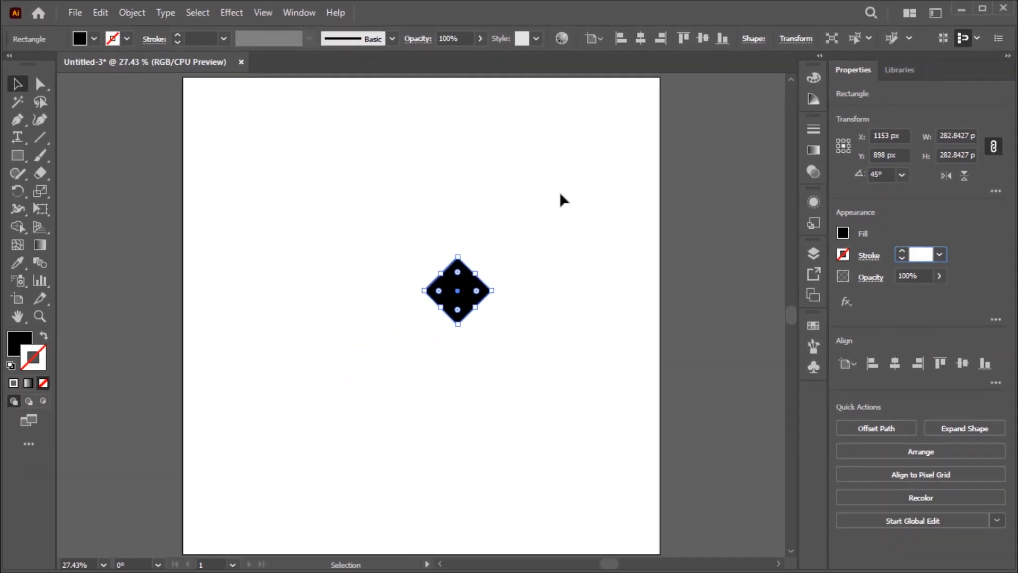
pyautogui.click(426, 288)
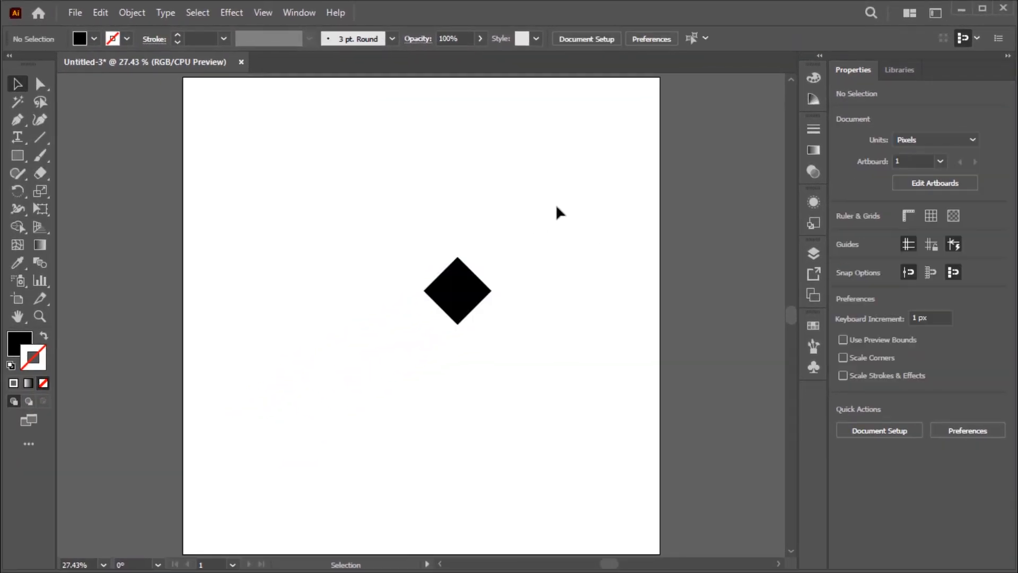
# Move the diamond to the upper-left area of the artboard, at about X 387 px and Y 635 px.
pyautogui.moveTo(413, 330); pyautogui.dragTo(356, 369)
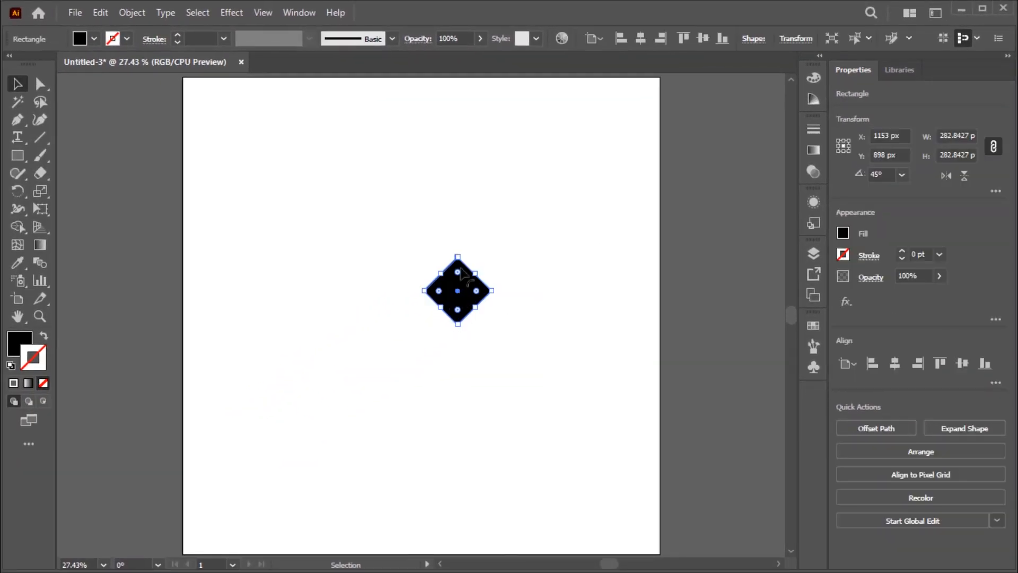
pyautogui.moveTo(452, 283); pyautogui.dragTo(280, 224)
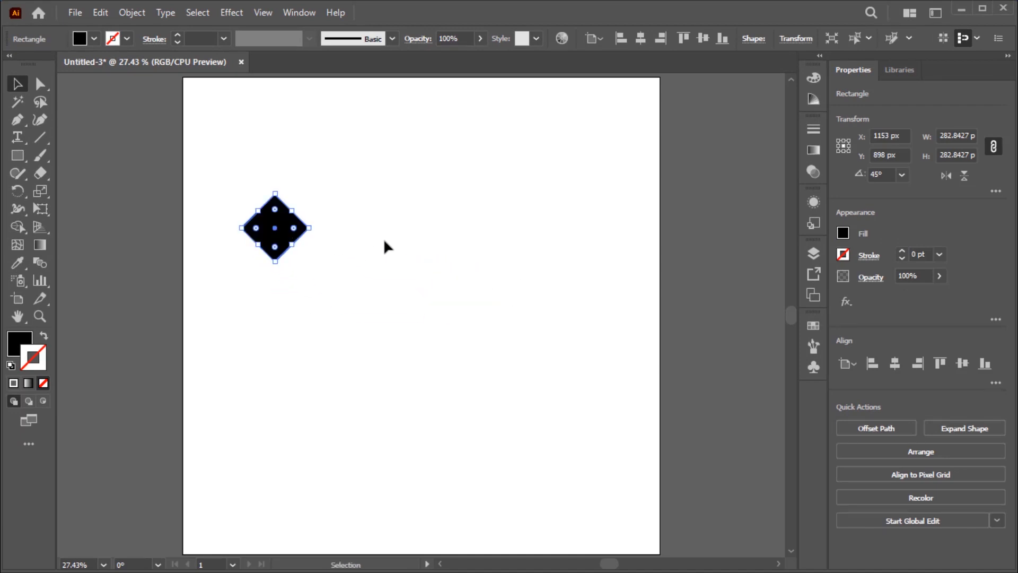
pyautogui.click(366, 199)
pyautogui.moveTo(364, 169); pyautogui.dragTo(240, 318)
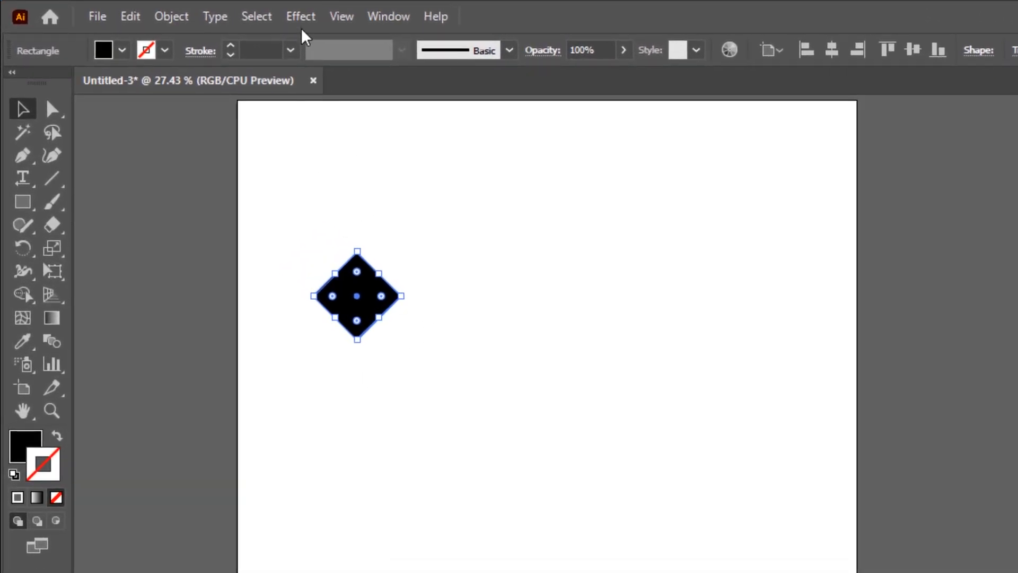
# Apply a Transform effect to the diamond with a 282 px horizontal move and 6 copies to form a row.
pyautogui.click(301, 16)
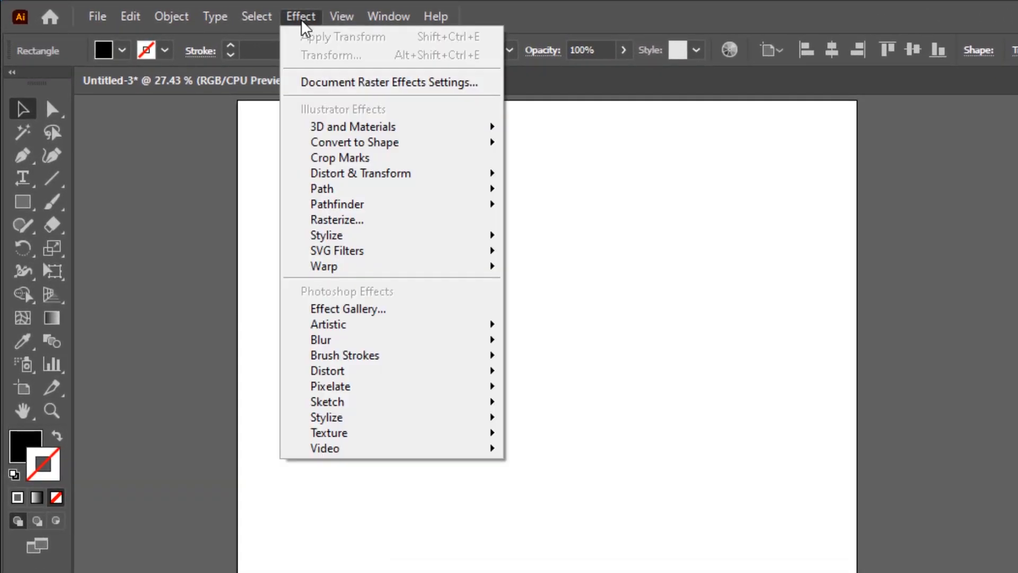
pyautogui.moveTo(339, 173)
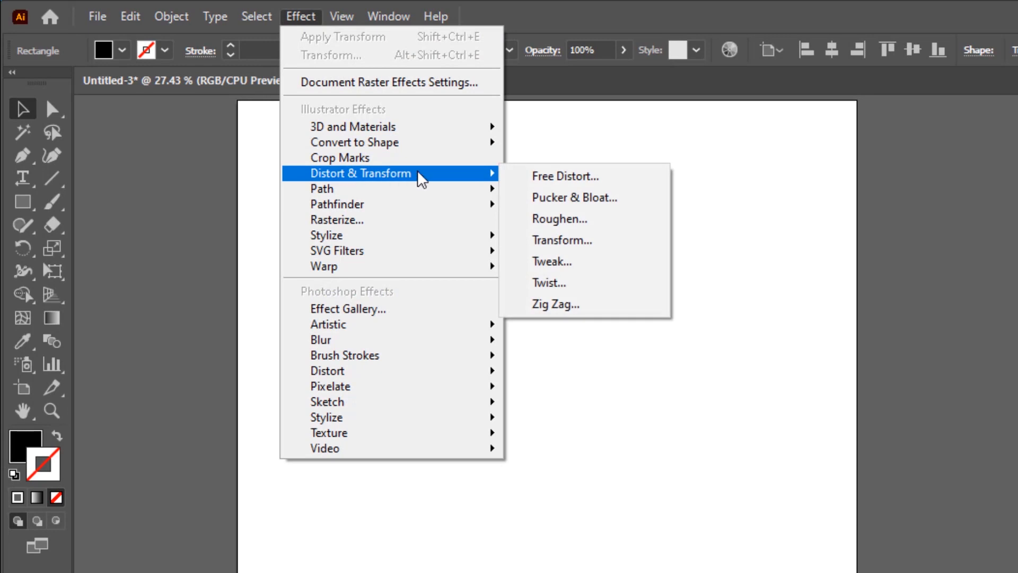
pyautogui.click(584, 241)
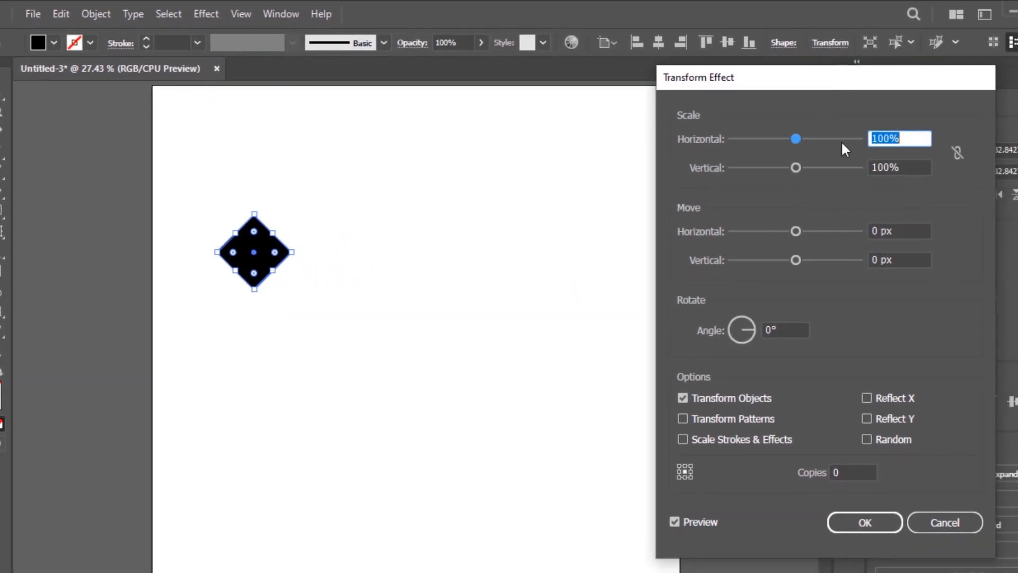
pyautogui.moveTo(916, 231); pyautogui.dragTo(877, 233)
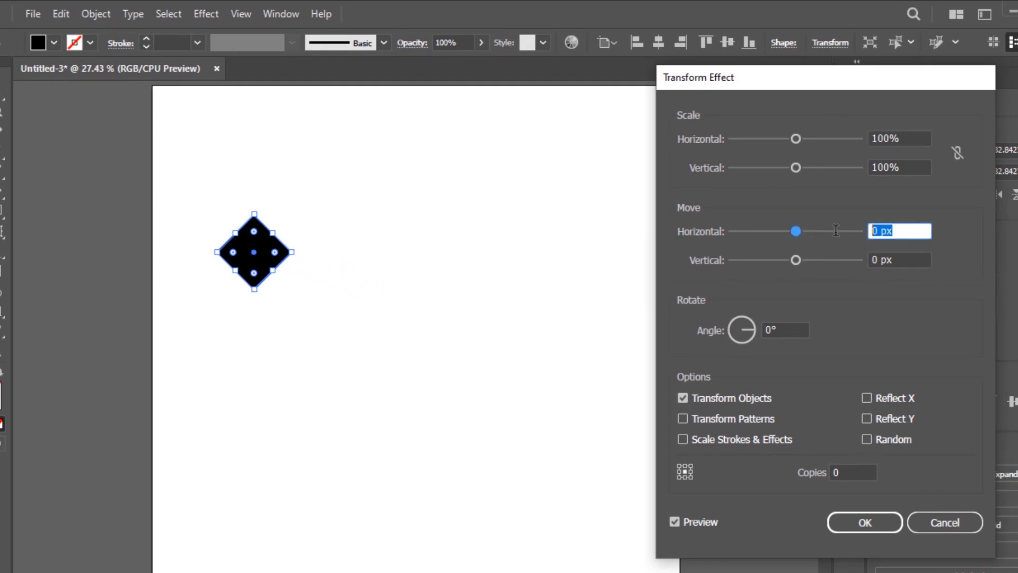
pyautogui.write('282')
pyautogui.press('Tab')
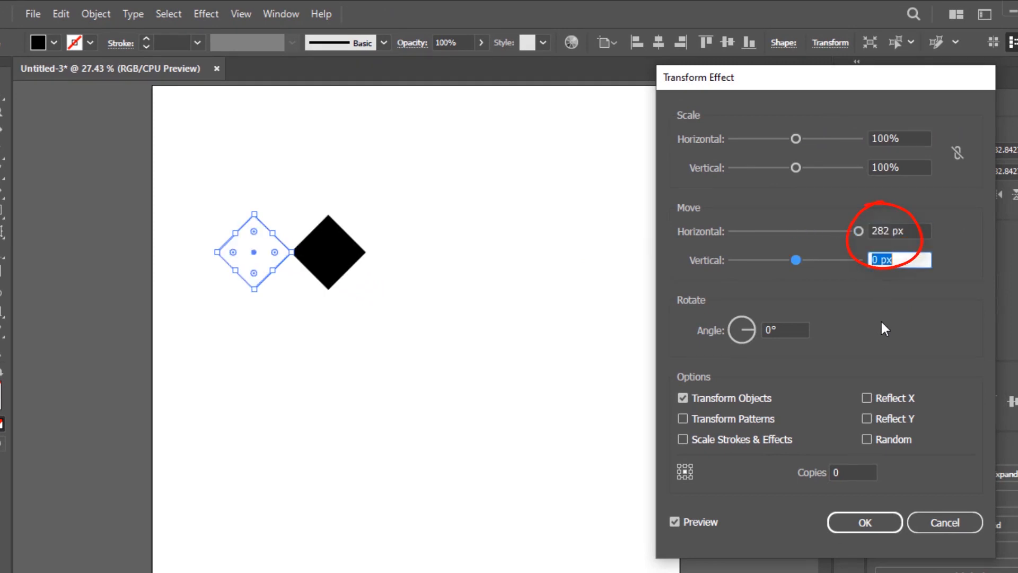
pyautogui.click(860, 474)
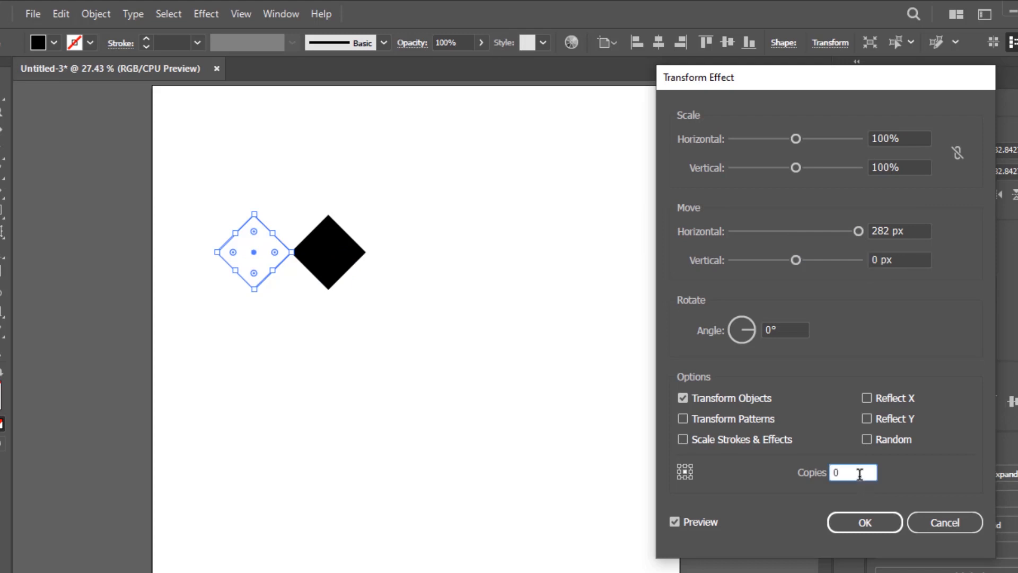
pyautogui.press('Up')
pyautogui.press('Up')
pyautogui.press('Up')
pyautogui.press('Up')
pyautogui.press('Up')
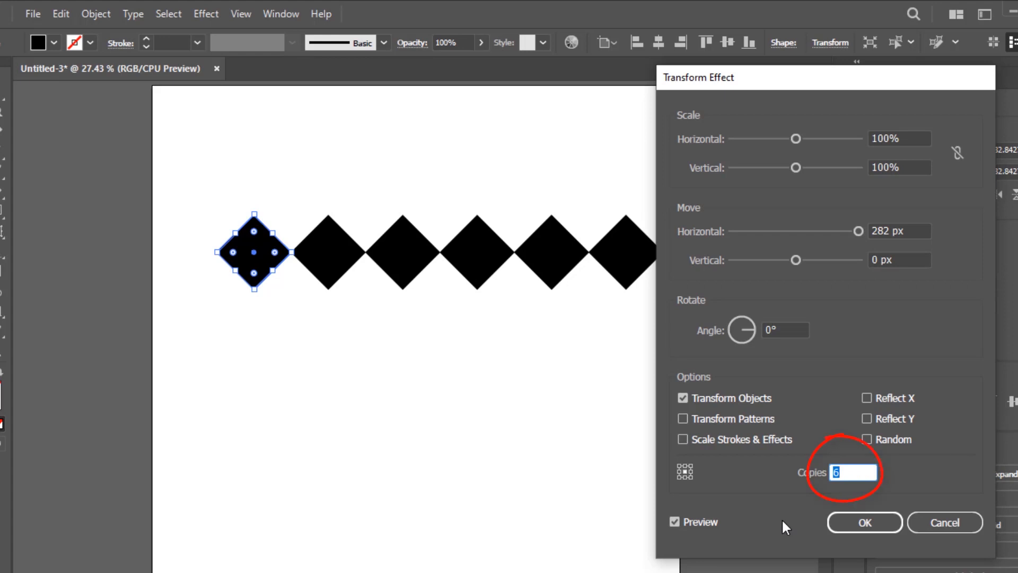
pyautogui.moveTo(789, 85); pyautogui.dragTo(811, 84)
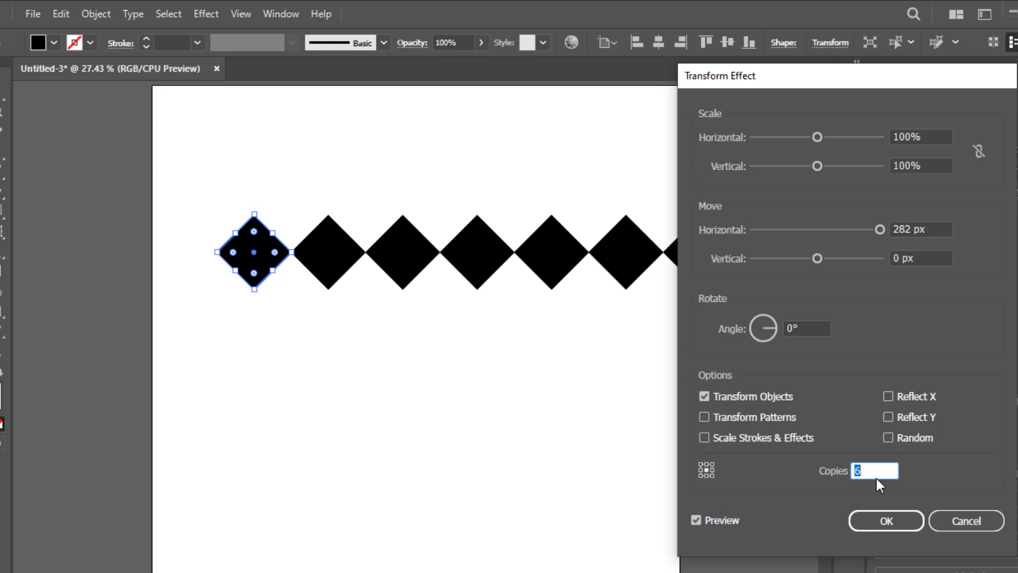
pyautogui.click(883, 528)
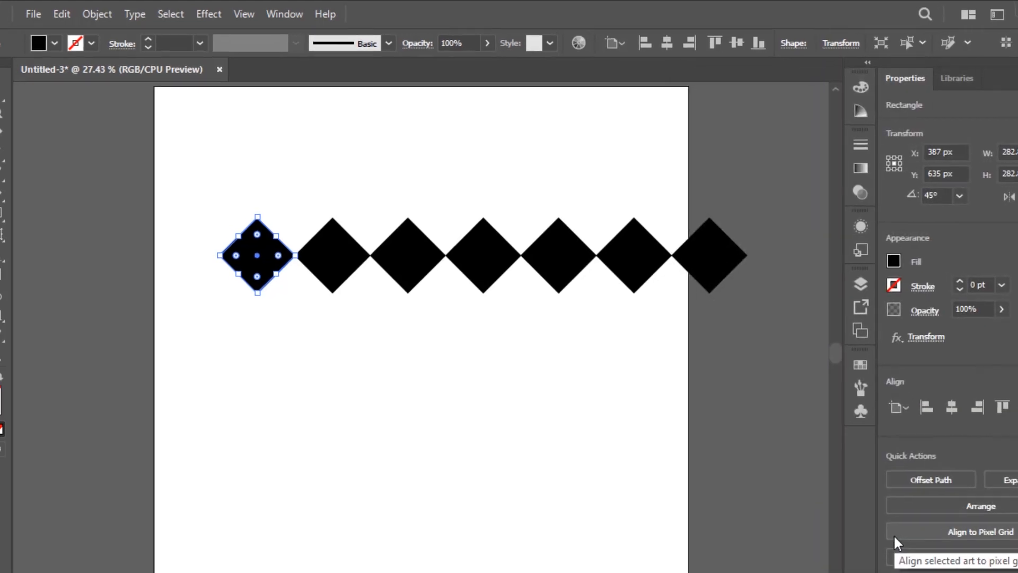
# Add a second Transform effect with 0 px horizontal move, 282 px vertical move and 6 copies to repeat the row downwards.
pyautogui.click(211, 14)
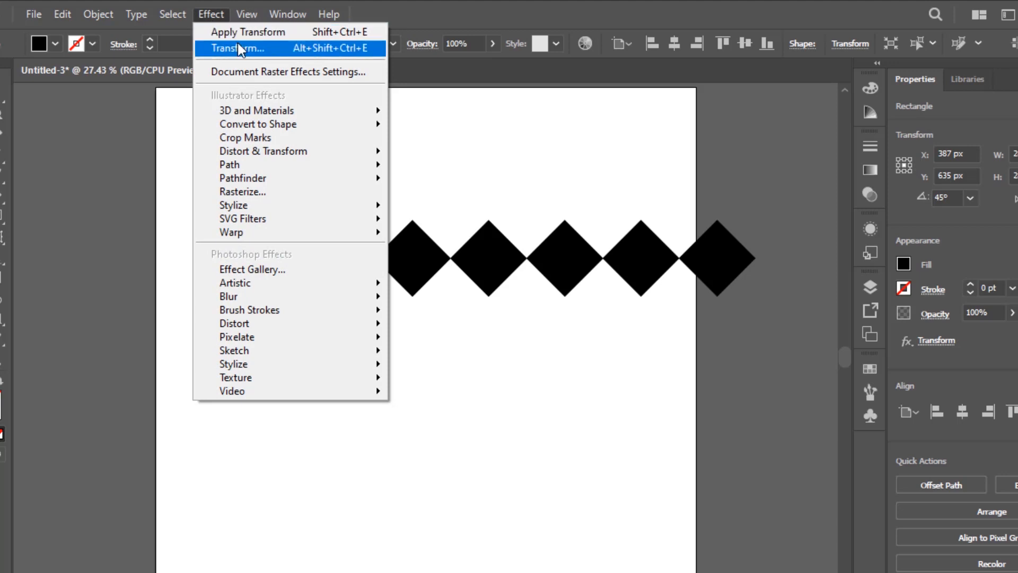
pyautogui.click(240, 48)
pyautogui.click(610, 367)
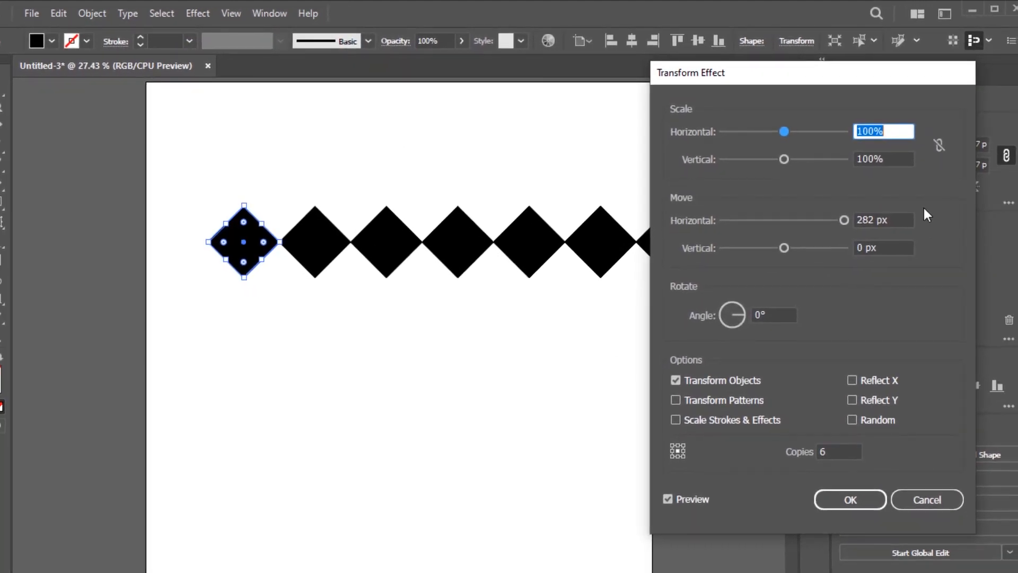
pyautogui.click(902, 218)
pyautogui.write('0')
pyautogui.press('Tab')
pyautogui.write('282')
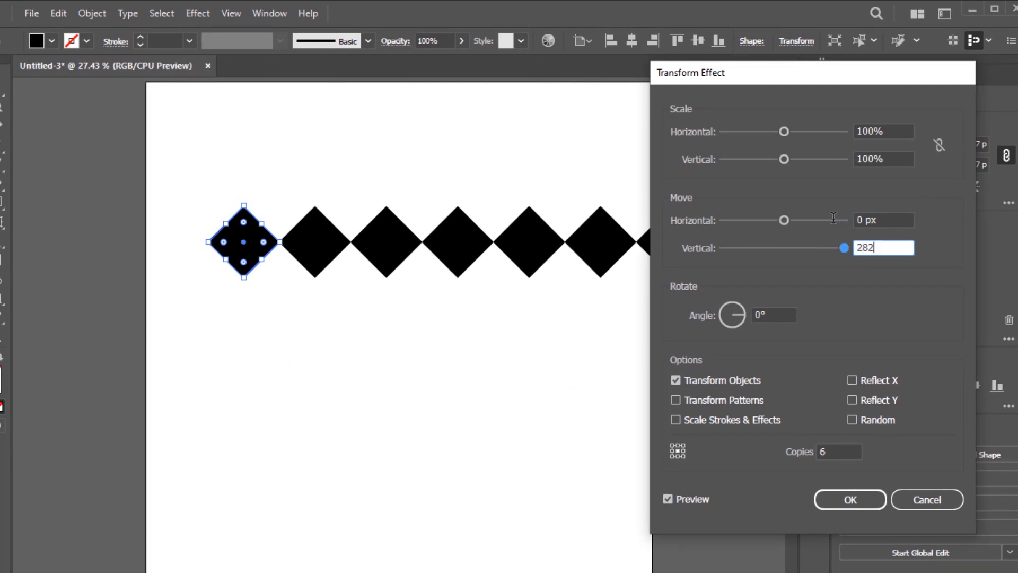
pyautogui.press('Tab')
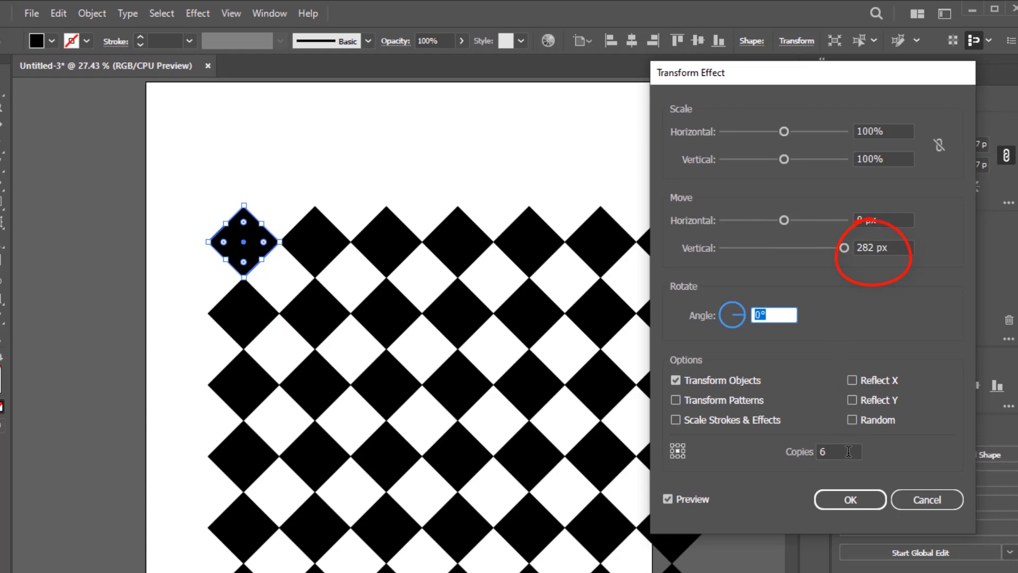
pyautogui.click(850, 498)
# Expand the appearance of the diamond grid and scale the resulting group down proportionally to about 1692 px wide.
pyautogui.scroll(-4, 675, 322)
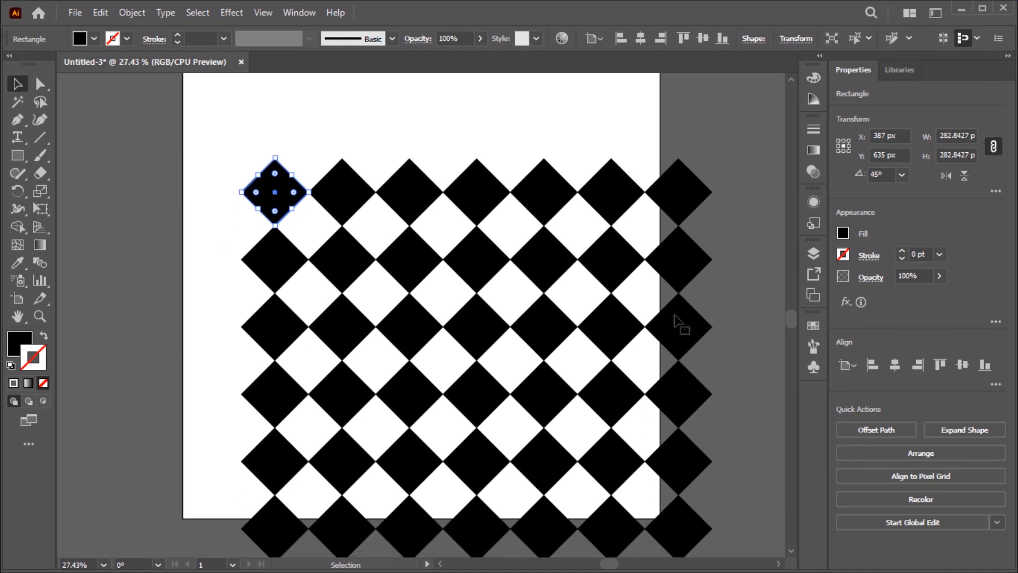
pyautogui.scroll(3, 676, 322)
pyautogui.click(132, 15)
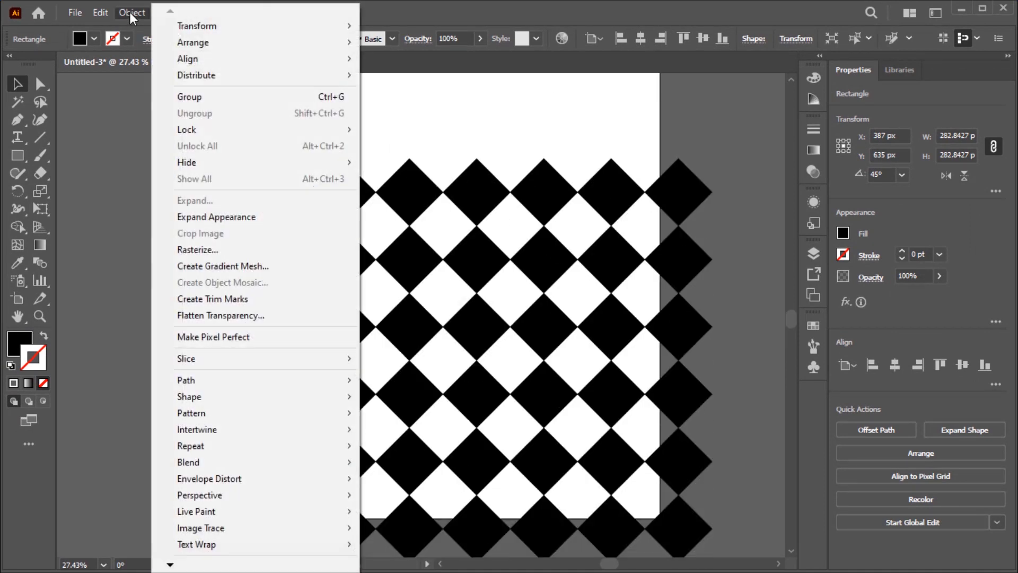
pyautogui.click(230, 220)
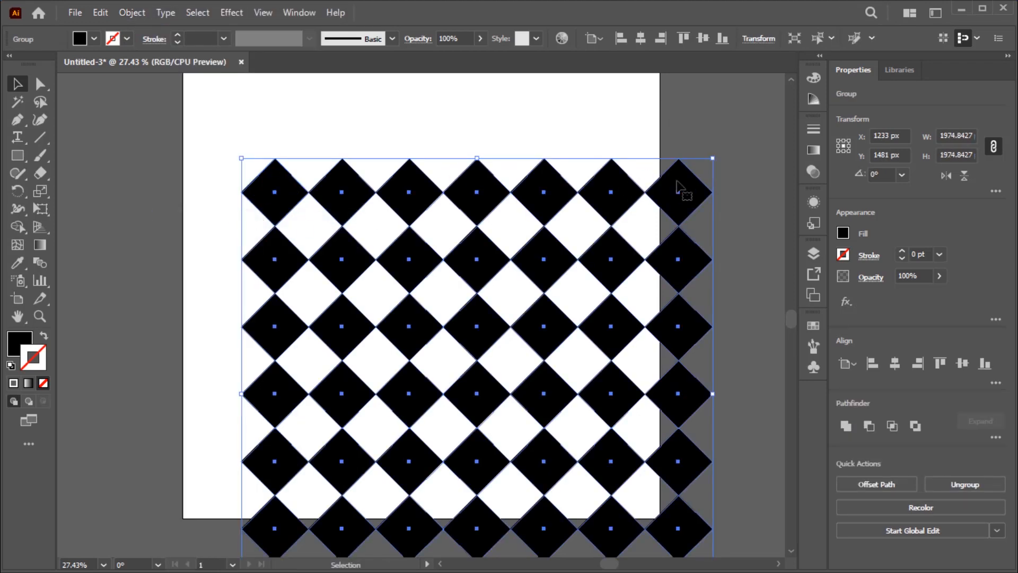
pyautogui.moveTo(712, 158); pyautogui.dragTo(645, 226)
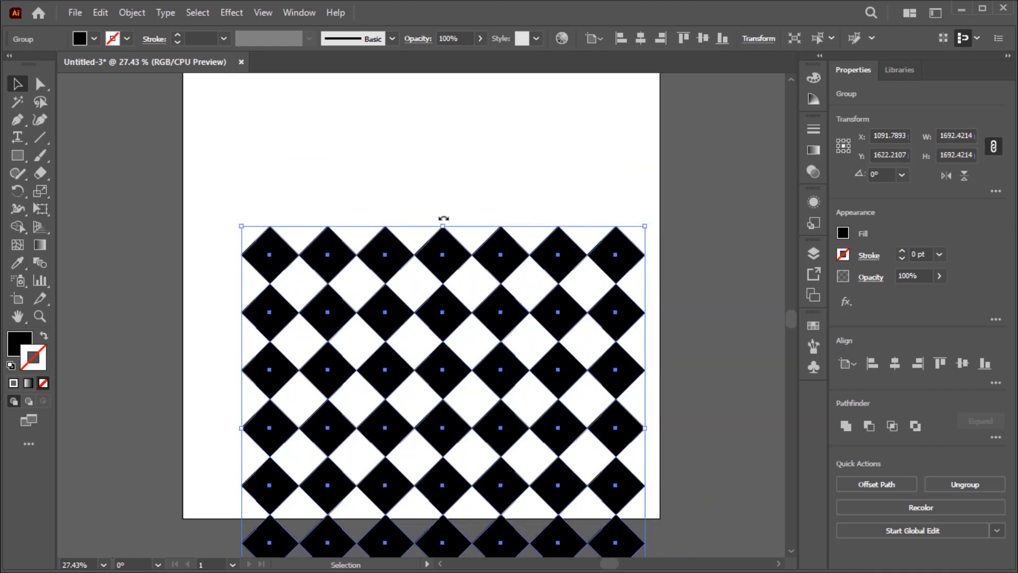
# Rotate the diamond group 45° clockwise and center it horizontally and vertically on the artboard.
pyautogui.moveTo(444, 218); pyautogui.dragTo(550, 263)
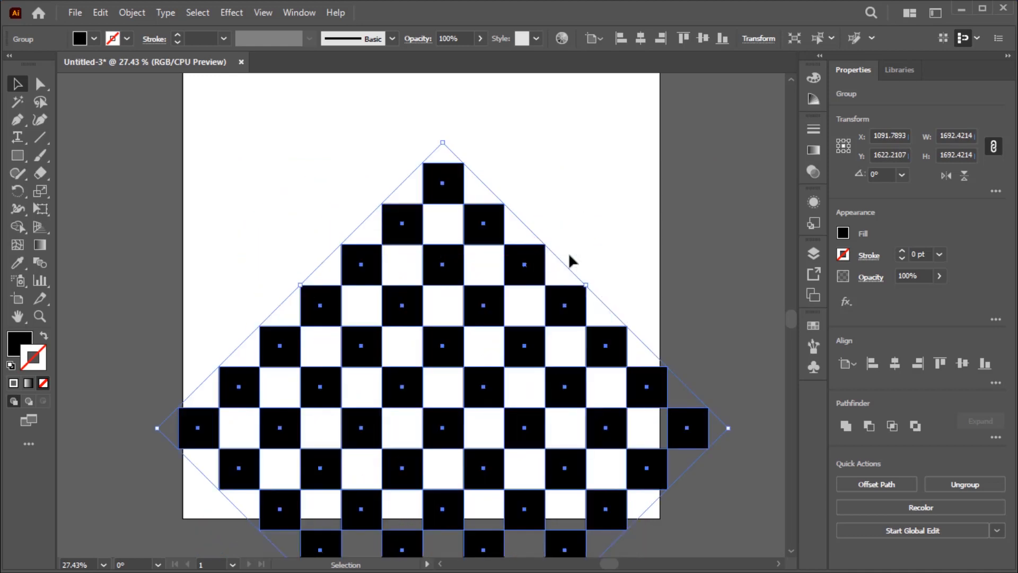
pyautogui.click(641, 39)
pyautogui.click(703, 38)
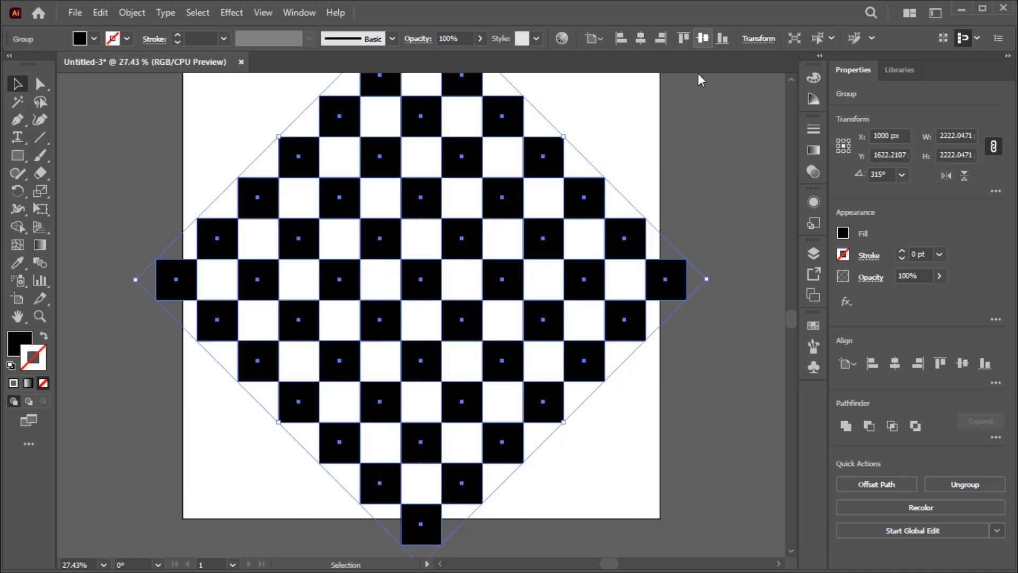
# Scale the checkered group down around its center to about 1857 px so it fits within the artboard.
pyautogui.hotkey('ctrl', '0')
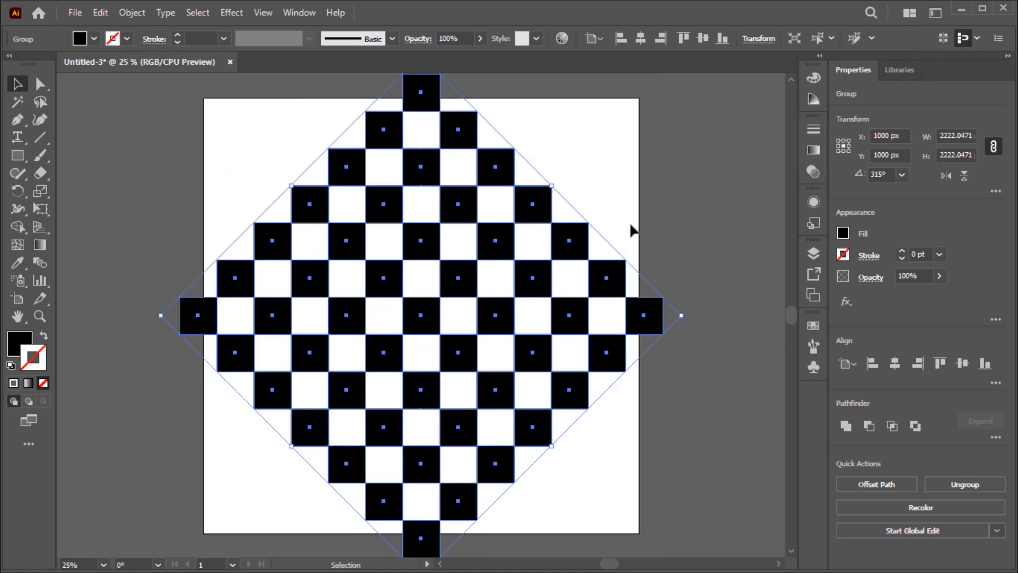
pyautogui.moveTo(683, 317); pyautogui.dragTo(643, 317)
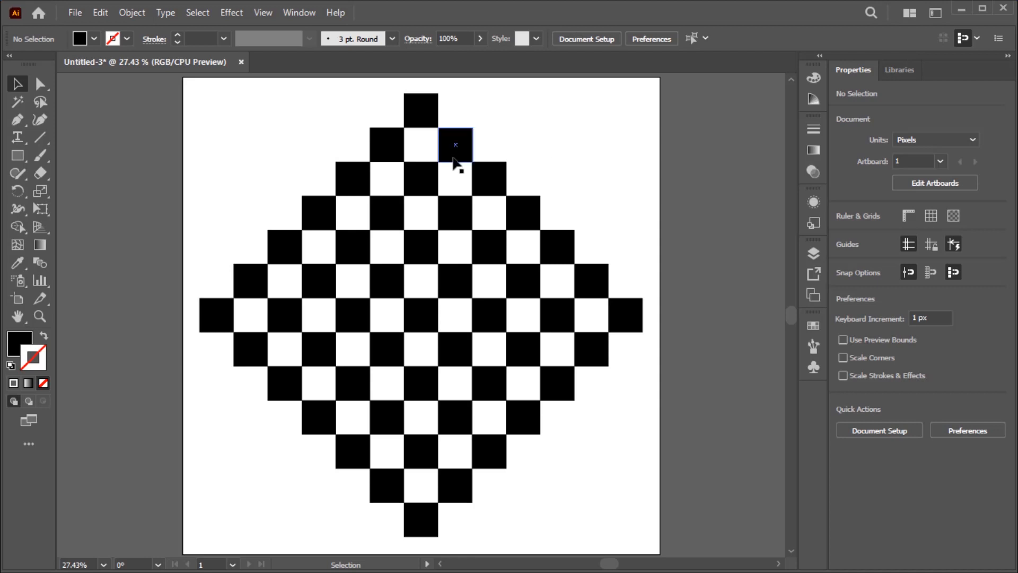
pyautogui.click(423, 111)
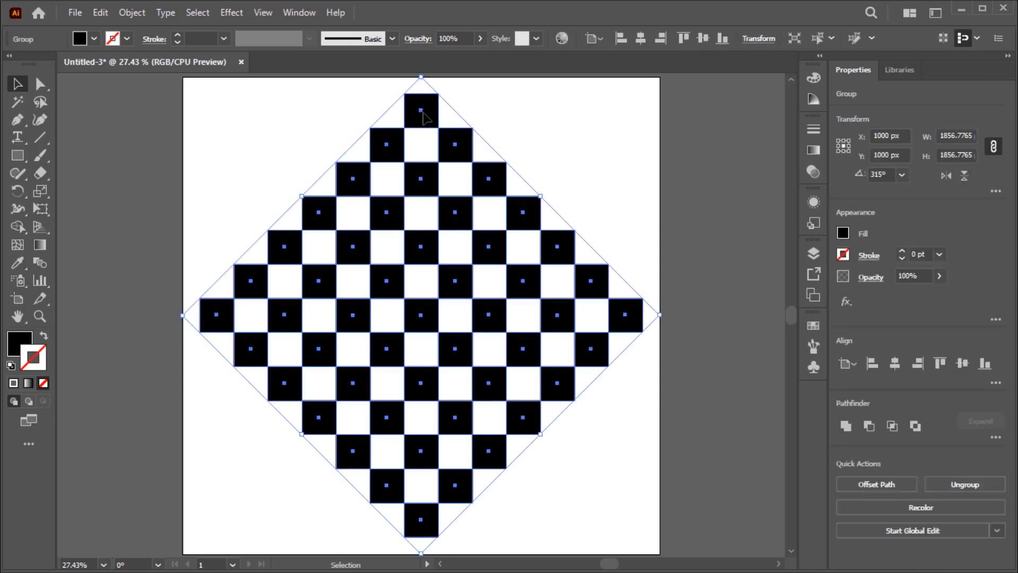
pyautogui.click(557, 116)
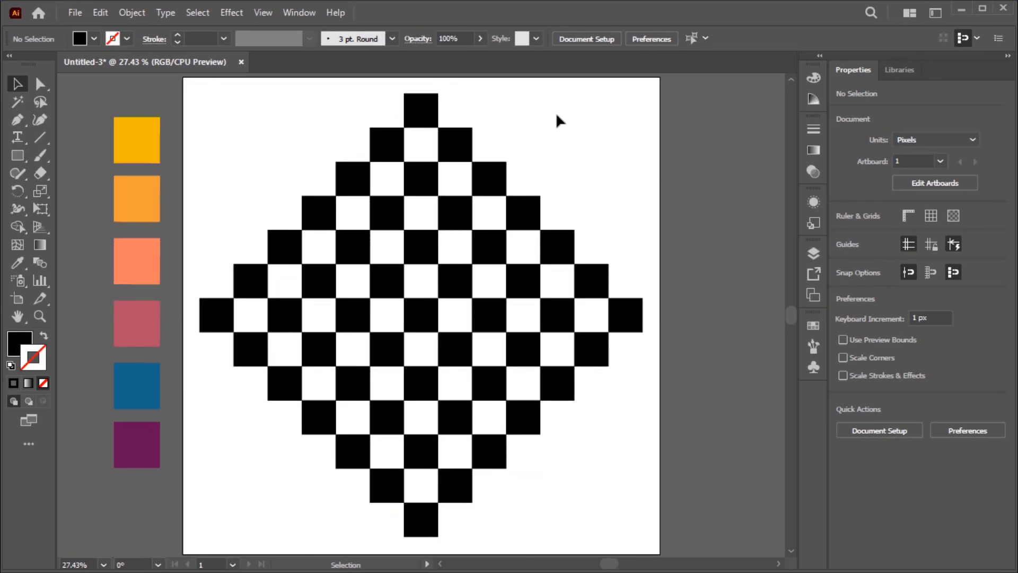
# Convert the checkered diamond group into a Live Paint group.
pyautogui.click(484, 180)
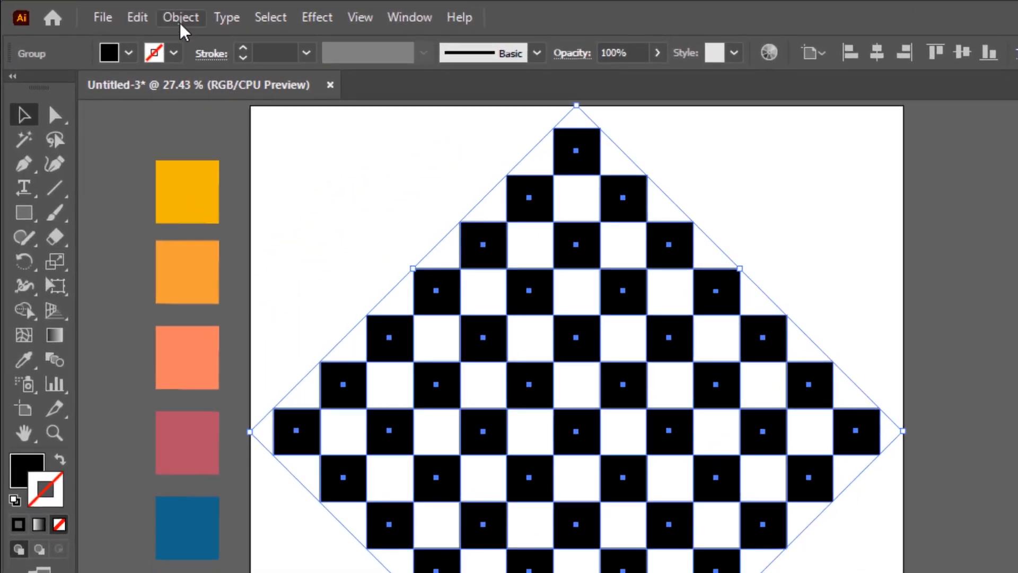
pyautogui.click(181, 21)
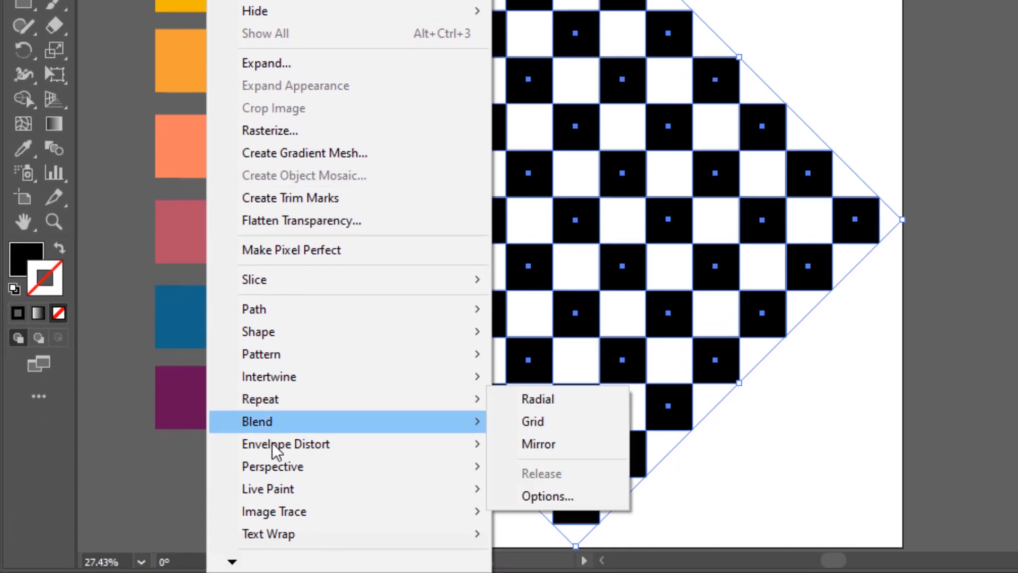
pyautogui.moveTo(275, 491)
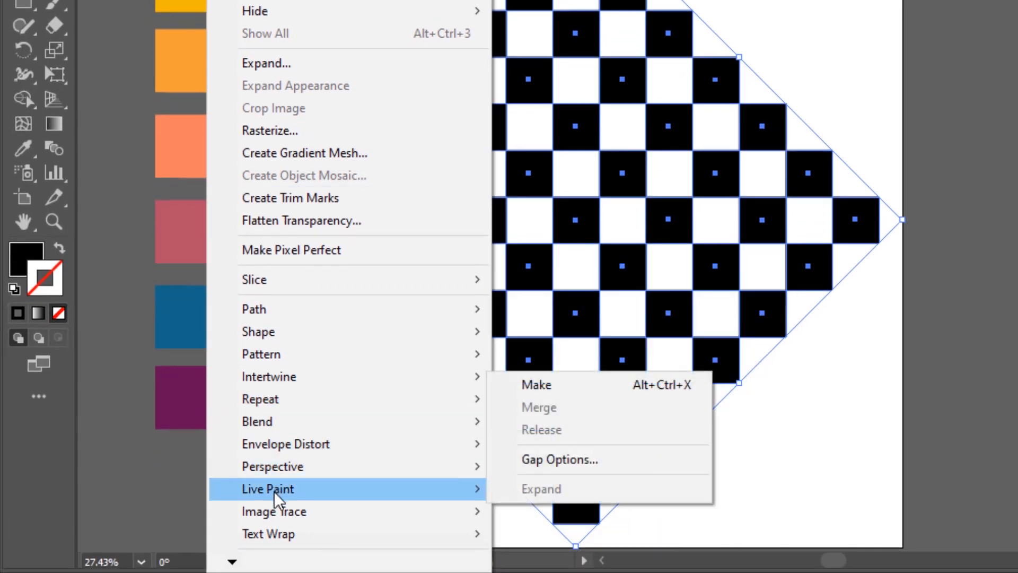
pyautogui.click(578, 395)
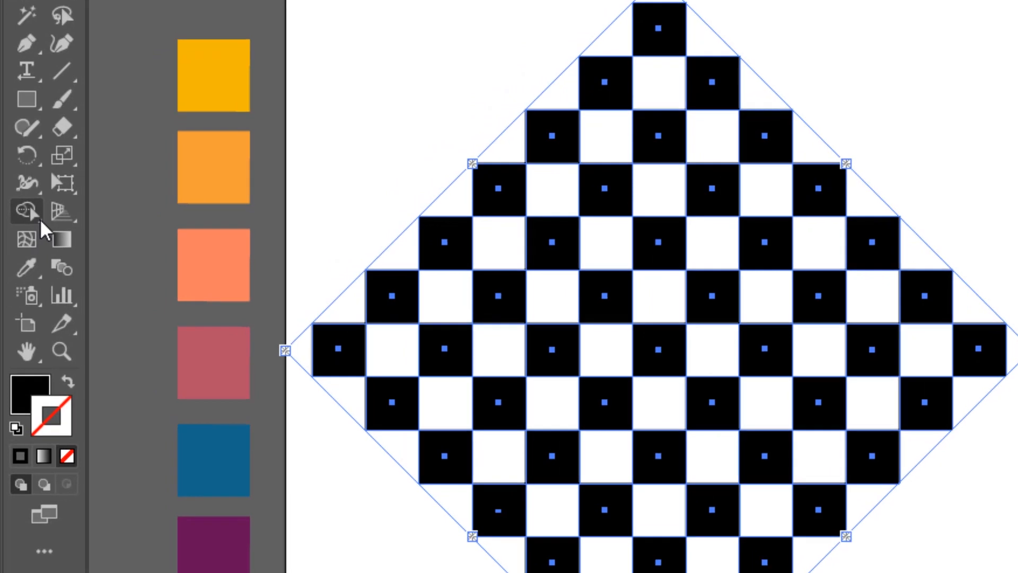
# With the Live Paint Selection tool, select the black squares along the diamond's upper-left outer edge, from top corner to left corner.
pyautogui.click(37, 217)
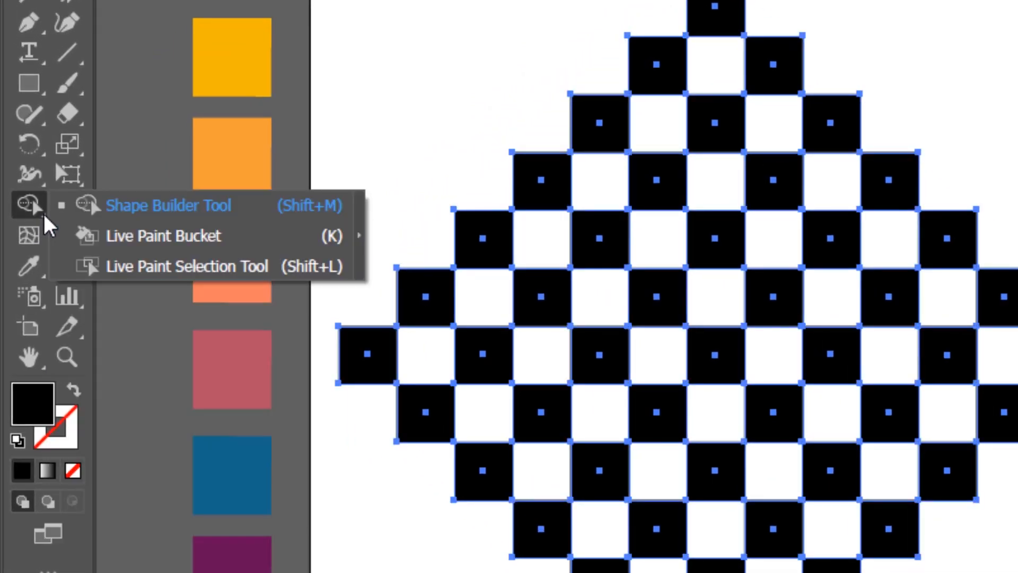
pyautogui.click(181, 274)
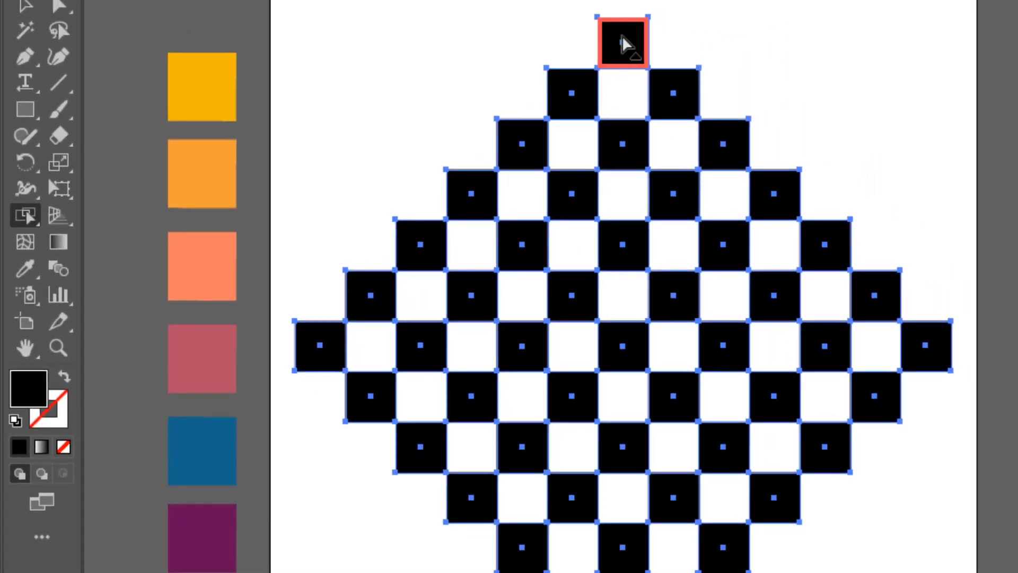
pyautogui.click(623, 45)
pyautogui.keyDown('shift'); pyautogui.click(579, 100); pyautogui.keyUp('shift')
pyautogui.keyDown('shift'); pyautogui.click(523, 143); pyautogui.keyUp('shift')
pyautogui.keyDown('shift'); pyautogui.click(472, 196); pyautogui.keyUp('shift')
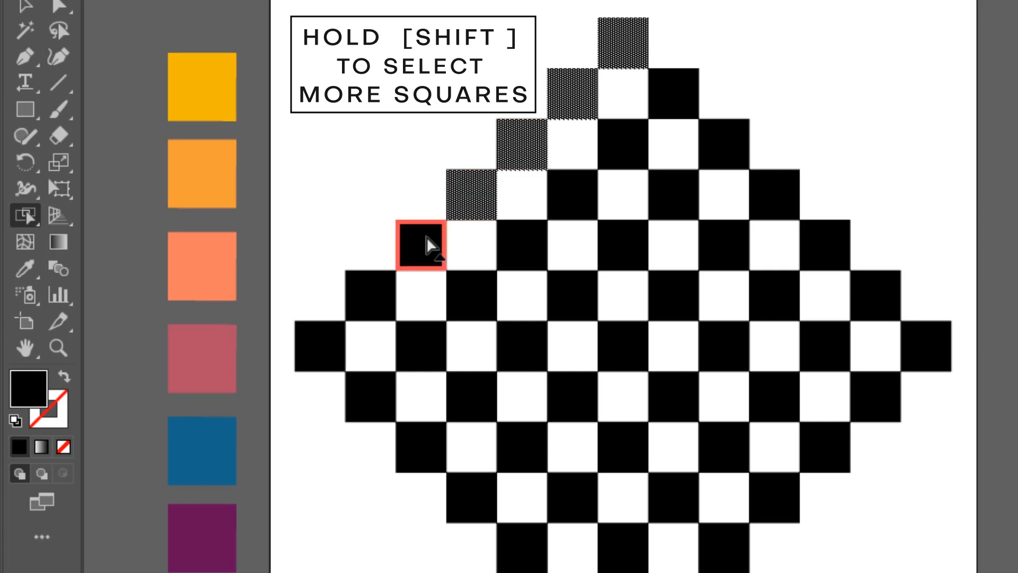
pyautogui.keyDown('shift'); pyautogui.click(420, 244); pyautogui.keyUp('shift')
pyautogui.keyDown('shift'); pyautogui.click(385, 291); pyautogui.keyUp('shift')
pyautogui.keyDown('shift'); pyautogui.click(334, 344); pyautogui.keyUp('shift')
# Add the black squares along the diamond's lower-left outer edge to the selection, down to the bottom corner.
pyautogui.scroll(-4, 366, 376)
pyautogui.keyDown('shift'); pyautogui.click(374, 360); pyautogui.keyUp('shift')
pyautogui.keyDown('shift'); pyautogui.click(422, 351); pyautogui.keyUp('shift')
pyautogui.keyDown('shift'); pyautogui.click(480, 400); pyautogui.keyUp('shift')
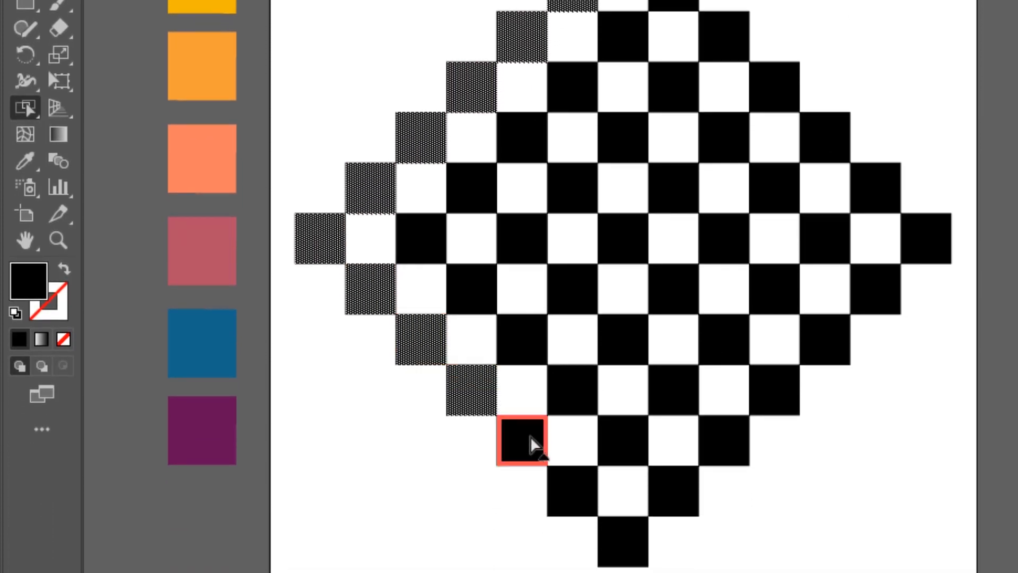
pyautogui.keyDown('shift'); pyautogui.click(532, 444); pyautogui.keyUp('shift')
pyautogui.keyDown('shift'); pyautogui.click(581, 499); pyautogui.keyUp('shift')
pyautogui.keyDown('shift'); pyautogui.click(620, 541); pyautogui.keyUp('shift')
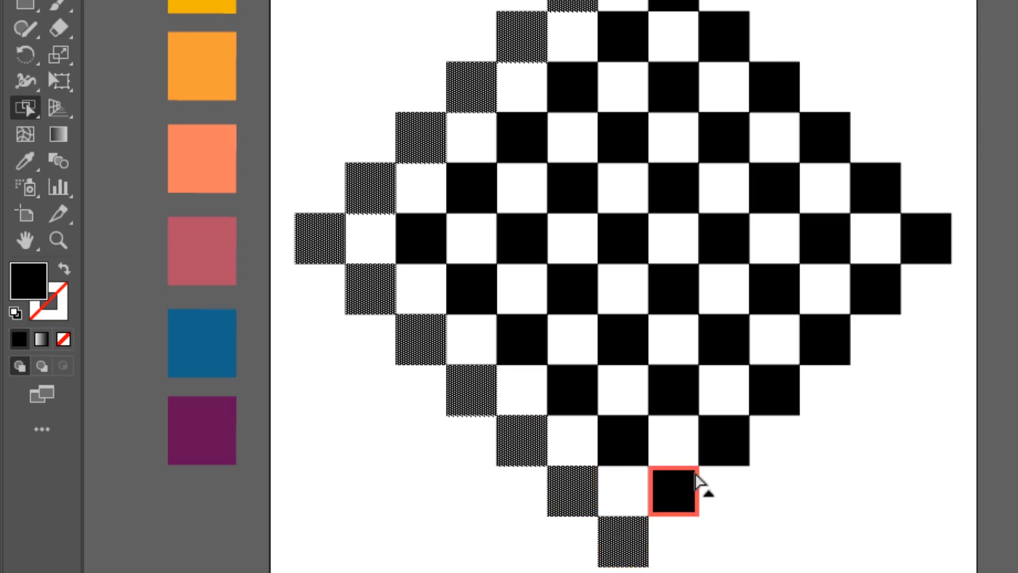
# Add the black squares along the diamond's lower-right outer edge to the selection, up to the right corner.
pyautogui.keyDown('shift'); pyautogui.click(686, 489); pyautogui.keyUp('shift')
pyautogui.keyDown('shift'); pyautogui.click(780, 395); pyautogui.keyUp('shift')
pyautogui.keyDown('shift'); pyautogui.click(841, 345); pyautogui.keyUp('shift')
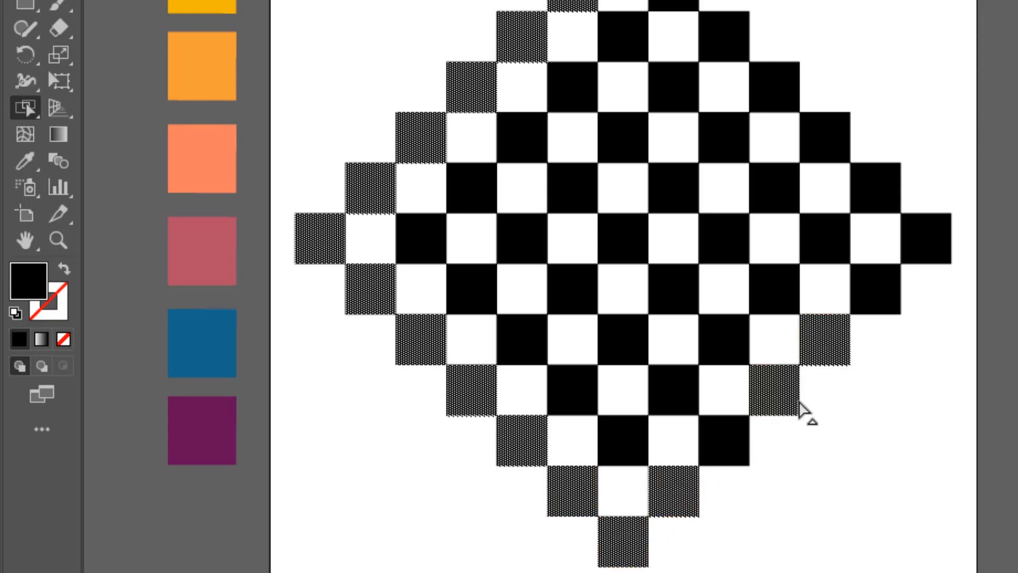
pyautogui.keyDown('shift'); pyautogui.click(742, 440); pyautogui.keyUp('shift')
pyautogui.keyDown('shift'); pyautogui.click(880, 294); pyautogui.keyUp('shift')
pyautogui.keyDown('shift'); pyautogui.click(928, 245); pyautogui.keyUp('shift')
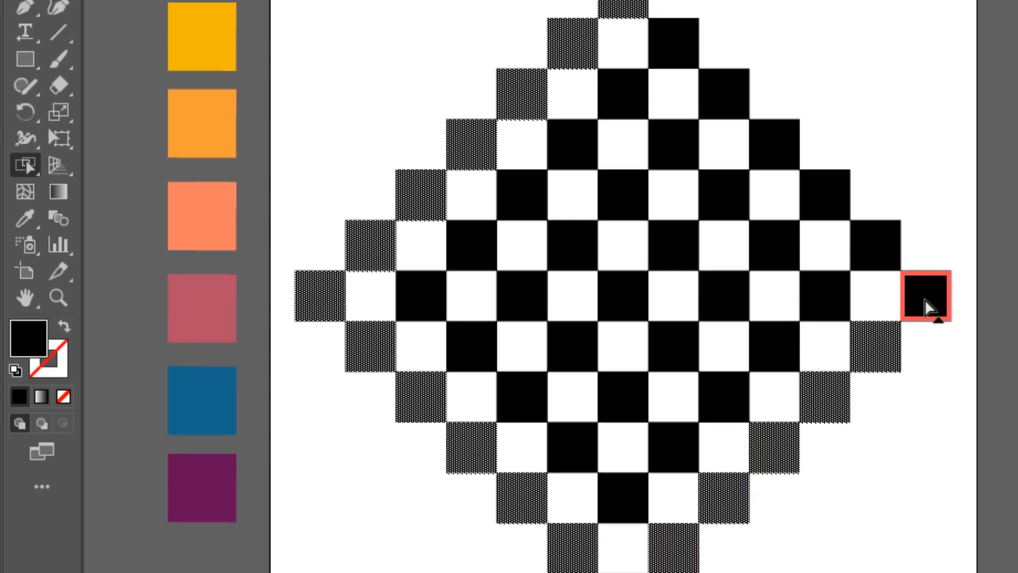
# Add the upper-right outer edge squares to the selection and fill the whole outer ring with the palette's yellow using the Eyedropper.
pyautogui.keyDown('shift'); pyautogui.click(881, 297); pyautogui.keyUp('shift')
pyautogui.keyDown('shift'); pyautogui.click(825, 241); pyautogui.keyUp('shift')
pyautogui.keyDown('shift'); pyautogui.click(777, 194); pyautogui.keyUp('shift')
pyautogui.keyDown('shift'); pyautogui.click(706, 127); pyautogui.keyUp('shift')
pyautogui.keyDown('shift'); pyautogui.click(677, 86); pyautogui.keyUp('shift')
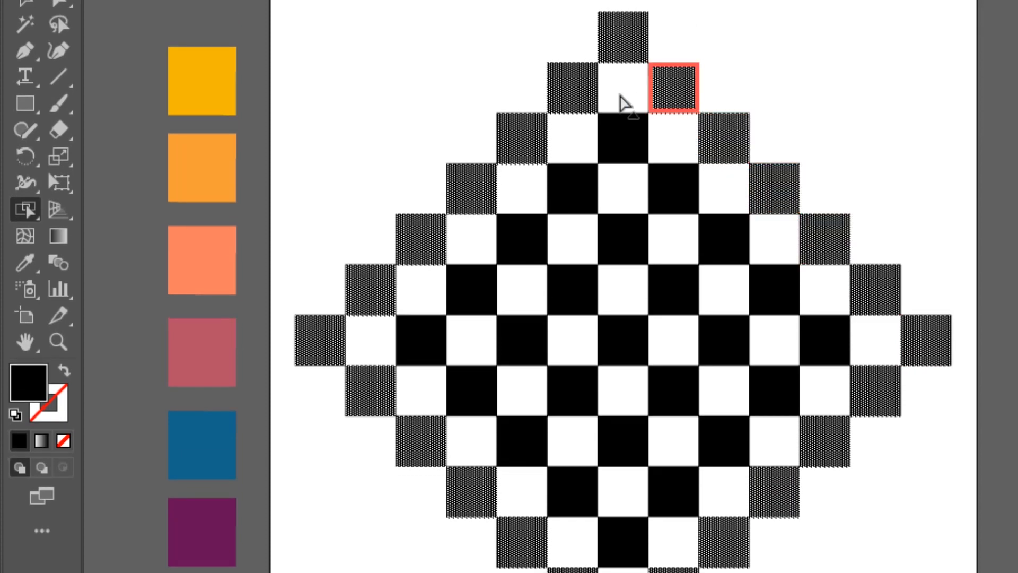
pyautogui.click(28, 266)
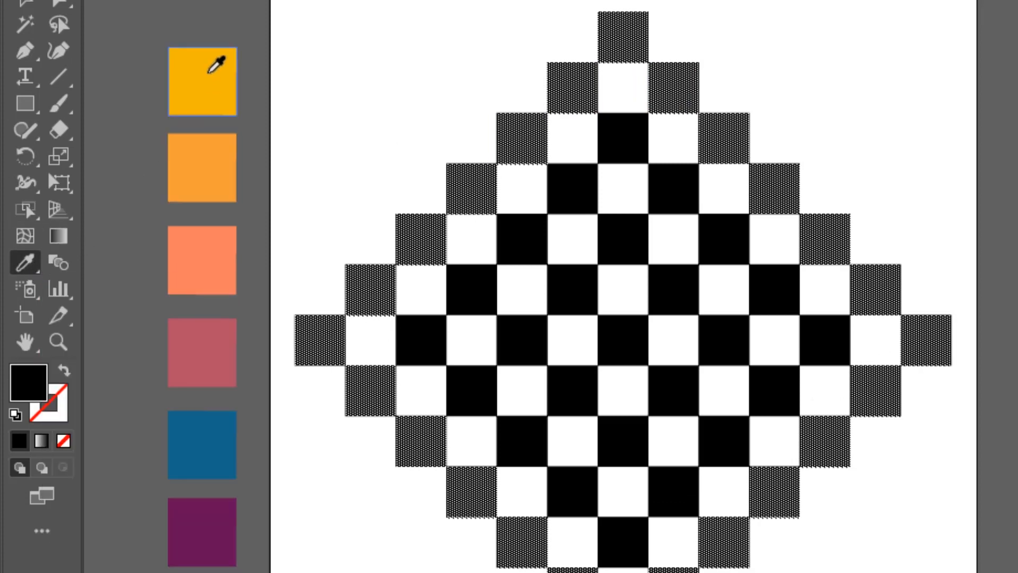
pyautogui.click(219, 54)
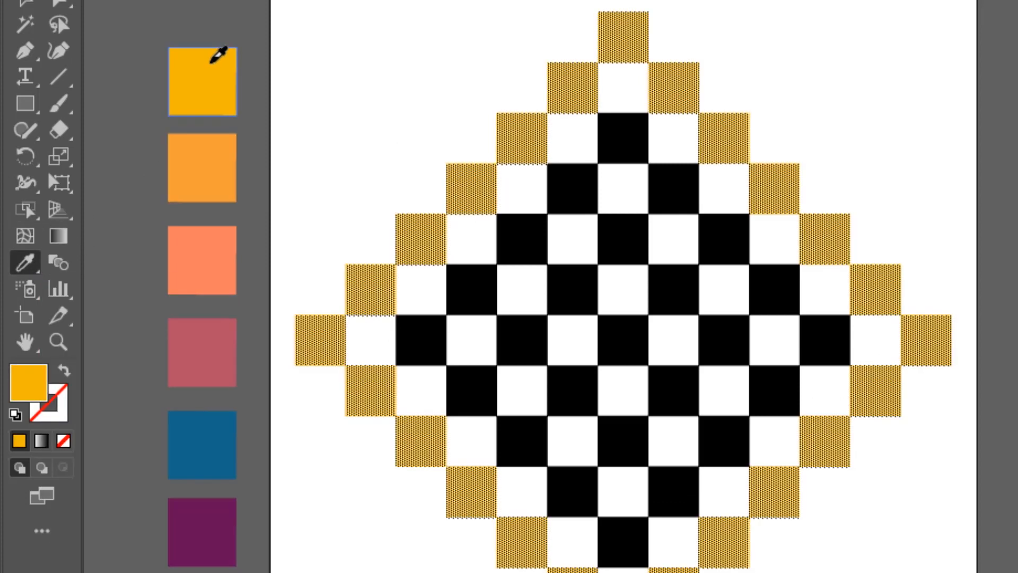
# Select the white Live Paint squares of the second ring around its top and along its upper-right edge to the right corner.
pyautogui.click(26, 212)
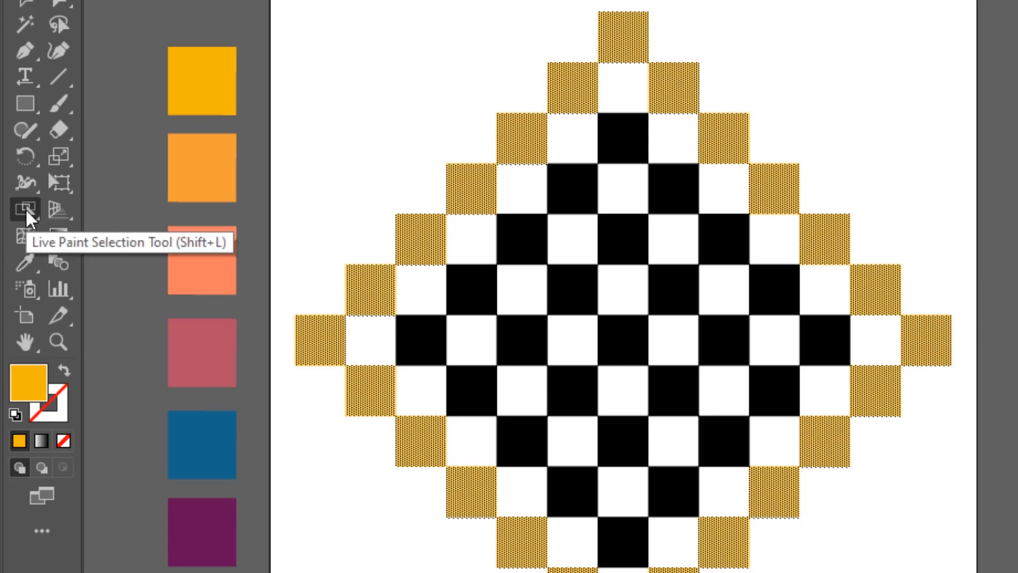
pyautogui.click(580, 138)
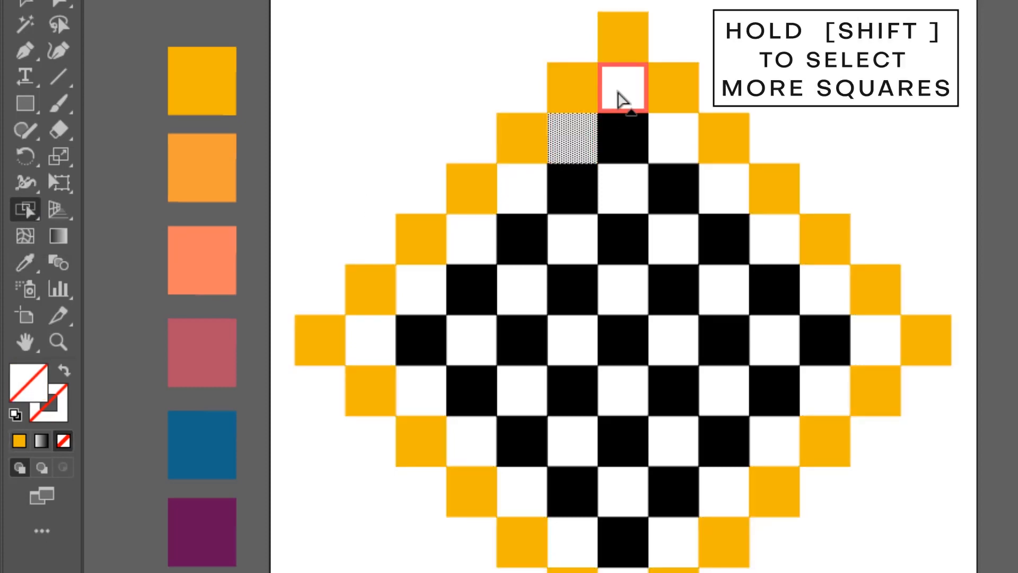
pyautogui.keyDown('shift'); pyautogui.click(619, 101); pyautogui.keyUp('shift')
pyautogui.keyDown('shift'); pyautogui.click(679, 142); pyautogui.keyUp('shift')
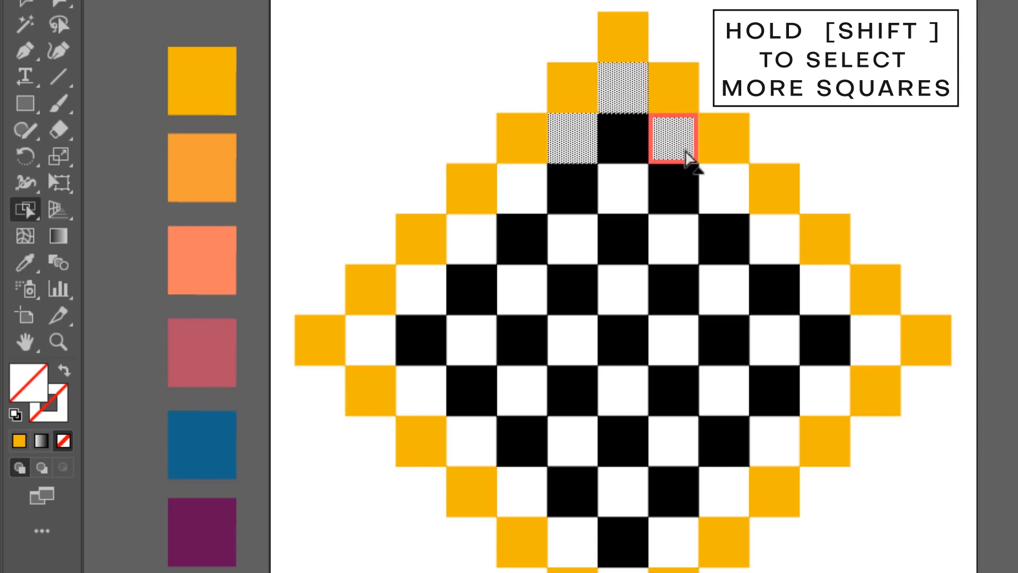
pyautogui.keyDown('shift'); pyautogui.click(728, 200); pyautogui.keyUp('shift')
pyautogui.keyDown('shift'); pyautogui.click(763, 239); pyautogui.keyUp('shift')
pyautogui.keyDown('shift'); pyautogui.click(830, 289); pyautogui.keyUp('shift')
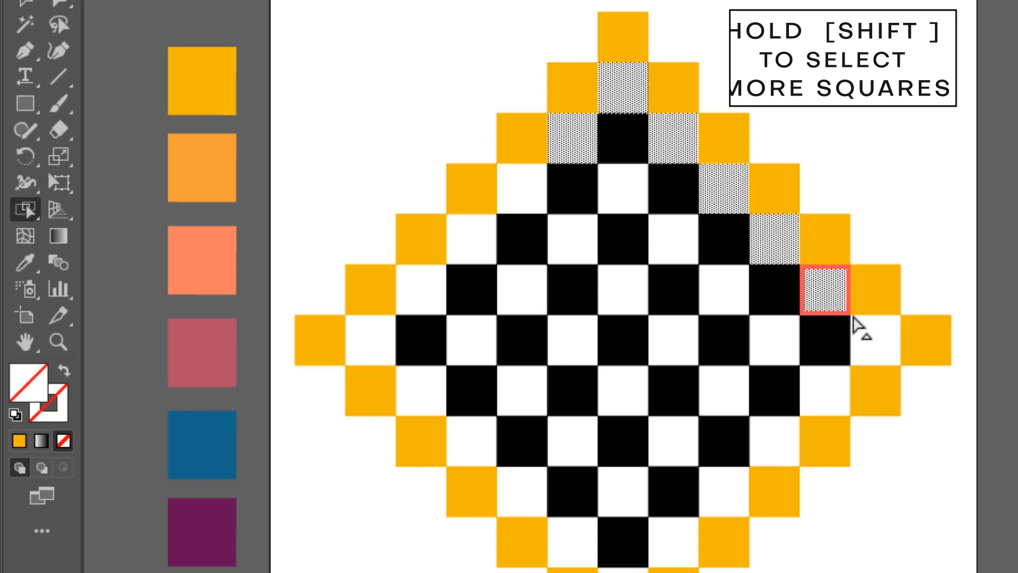
pyautogui.keyDown('shift'); pyautogui.click(873, 341); pyautogui.keyUp('shift')
# Add the white squares along the second ring's lower-right and lower-left edges to the selection, ending at its left corner.
pyautogui.keyDown('shift'); pyautogui.click(839, 397); pyautogui.keyUp('shift')
pyautogui.keyDown('shift'); pyautogui.click(773, 448); pyautogui.keyUp('shift')
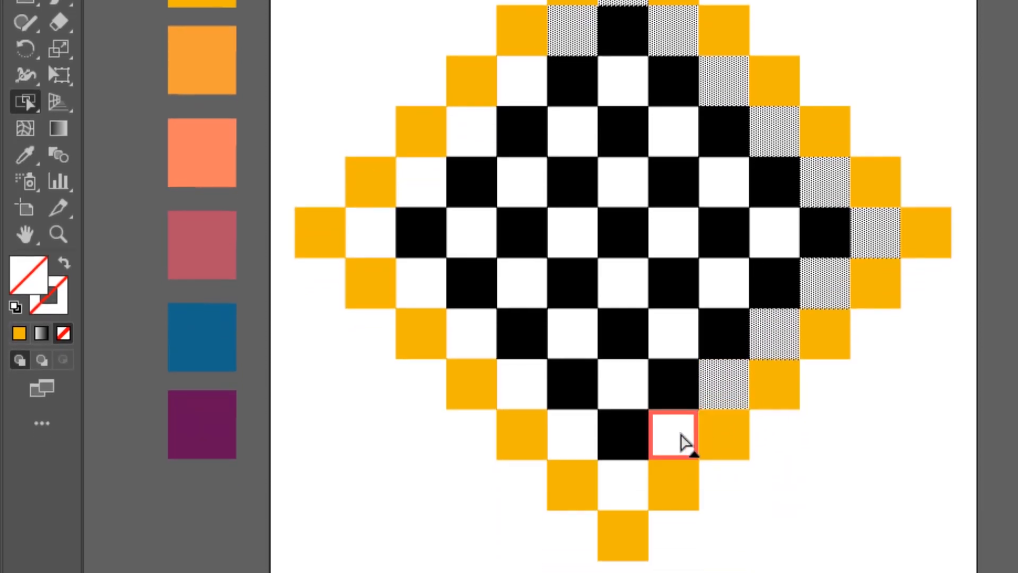
pyautogui.click(682, 436)
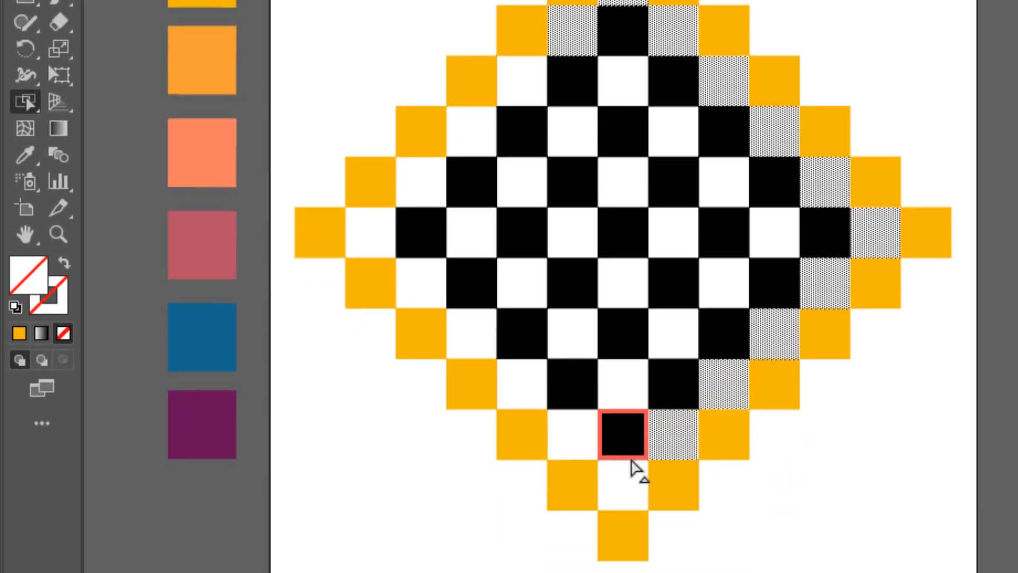
pyautogui.click(631, 484)
pyautogui.click(586, 441)
pyautogui.click(514, 383)
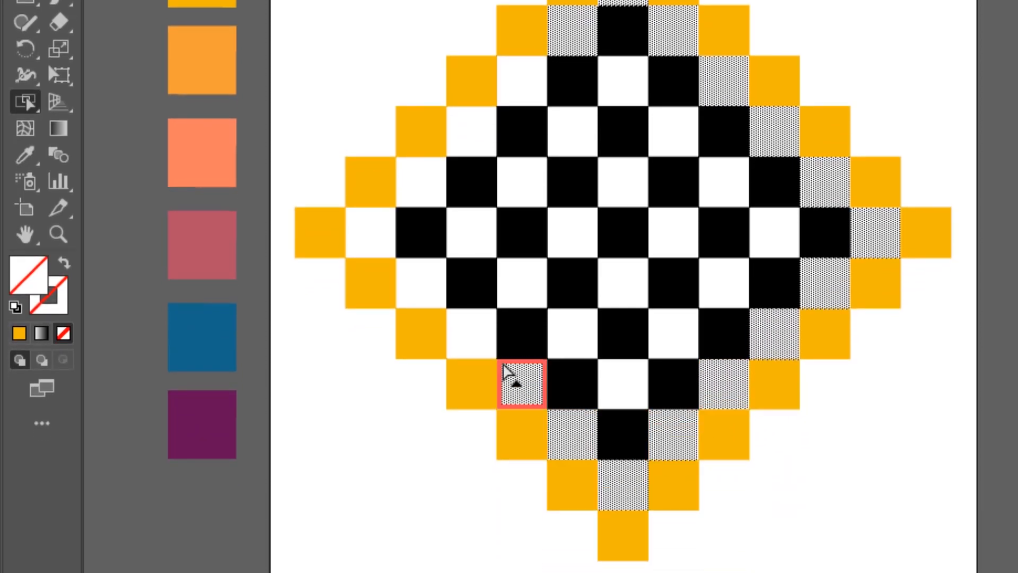
pyautogui.click(471, 337)
pyautogui.click(428, 286)
pyautogui.click(383, 245)
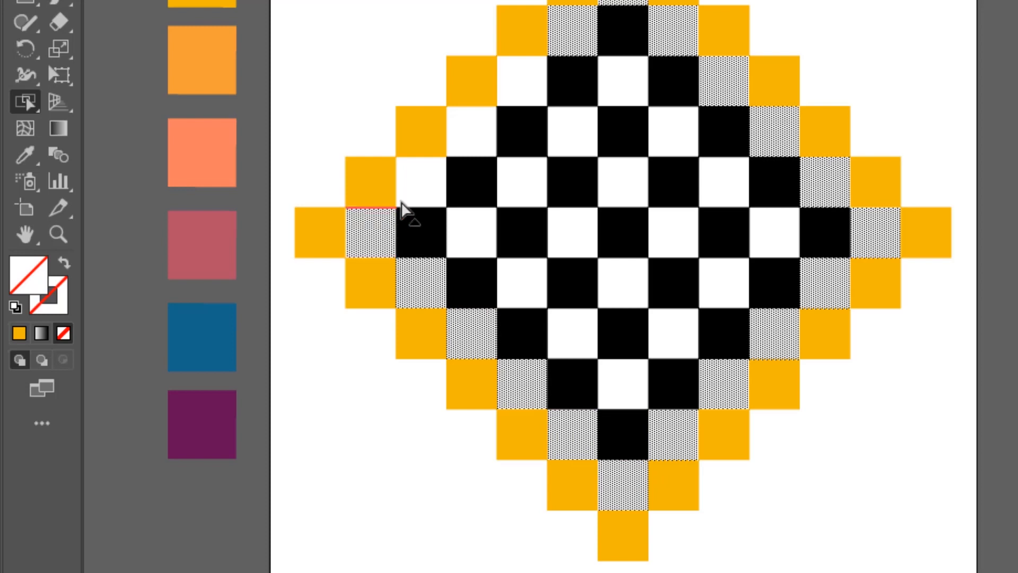
# Add the second ring's upper-left squares to the selection and fill the ring with the palette's light orange using the Eyedropper.
pyautogui.click(436, 178)
pyautogui.click(483, 131)
pyautogui.click(530, 94)
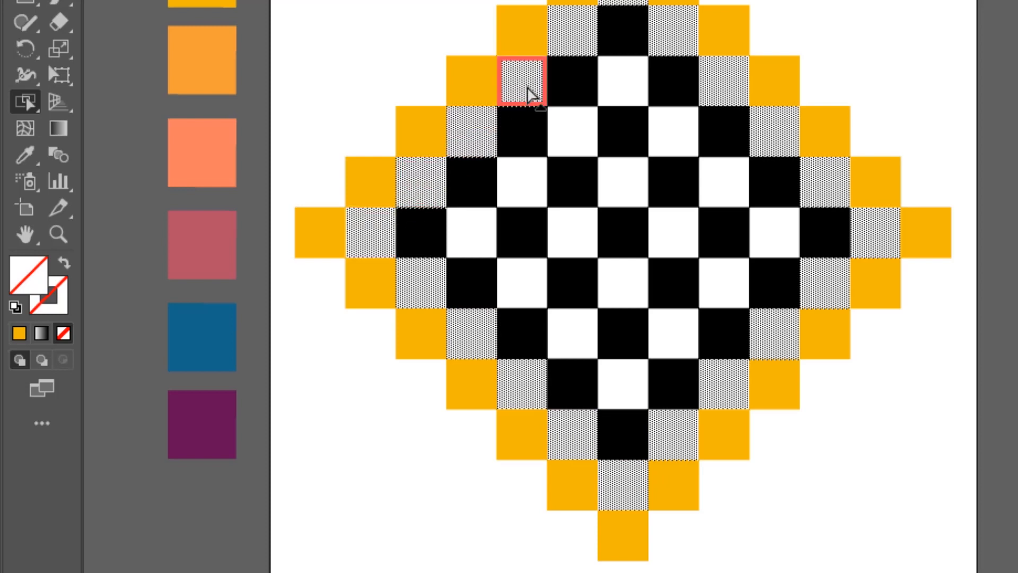
pyautogui.click(24, 225)
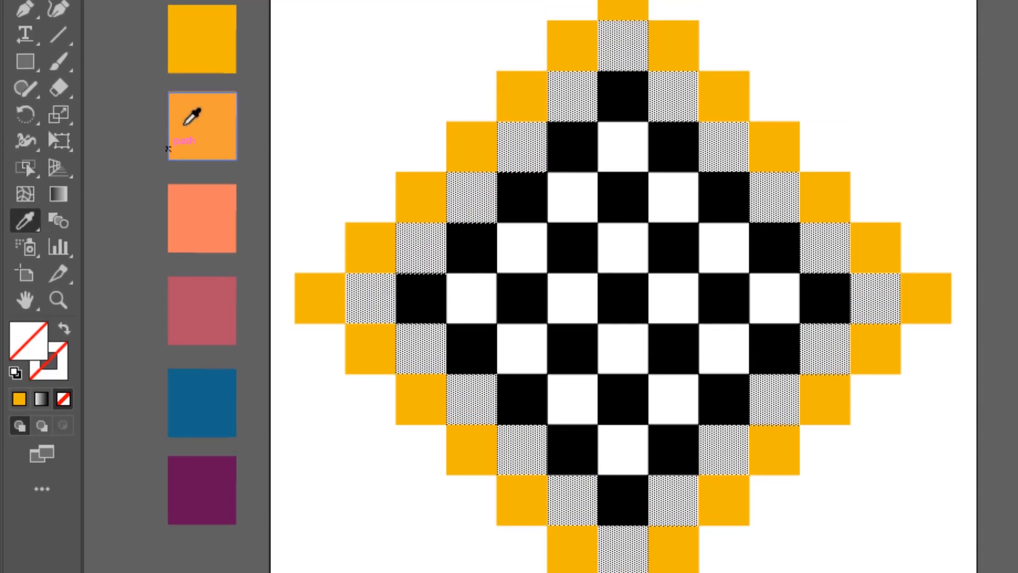
pyautogui.click(194, 99)
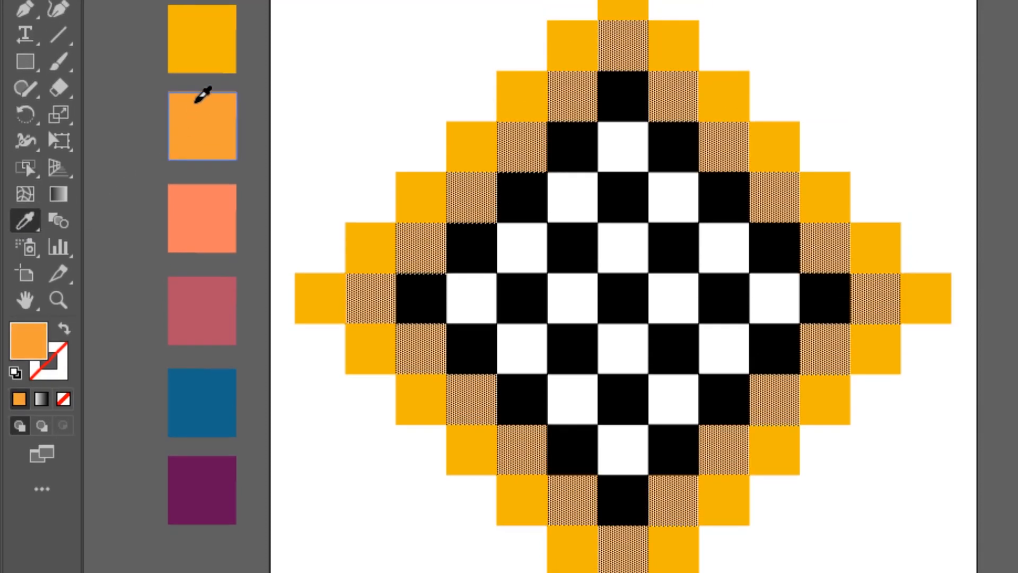
# Select the black Live Paint squares along the third ring's upper-left edge, from its top corner to its left corner.
pyautogui.click(25, 168)
pyautogui.click(629, 104)
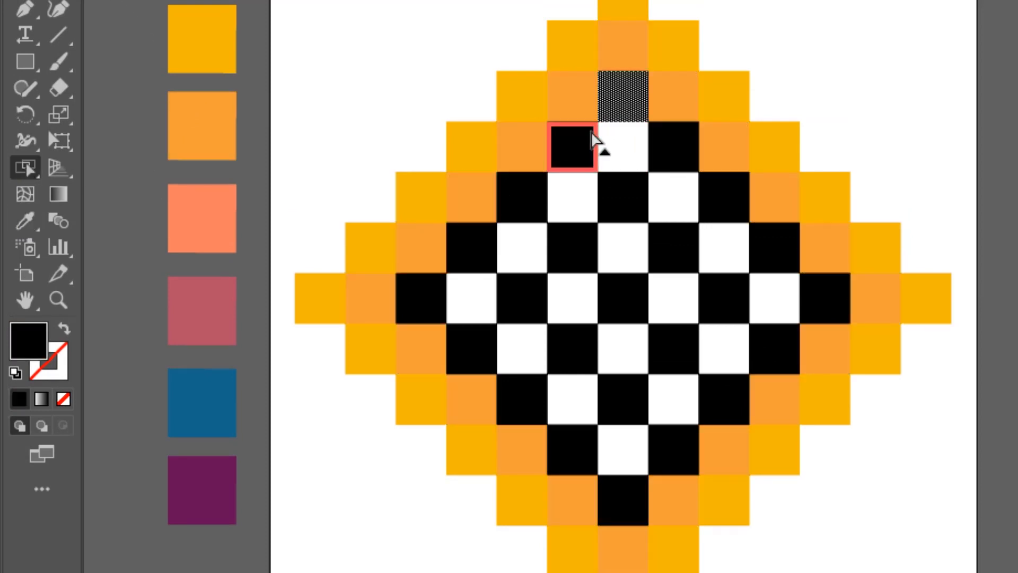
pyautogui.keyDown('shift'); pyautogui.click(578, 151); pyautogui.keyUp('shift')
pyautogui.keyDown('shift'); pyautogui.click(535, 197); pyautogui.keyUp('shift')
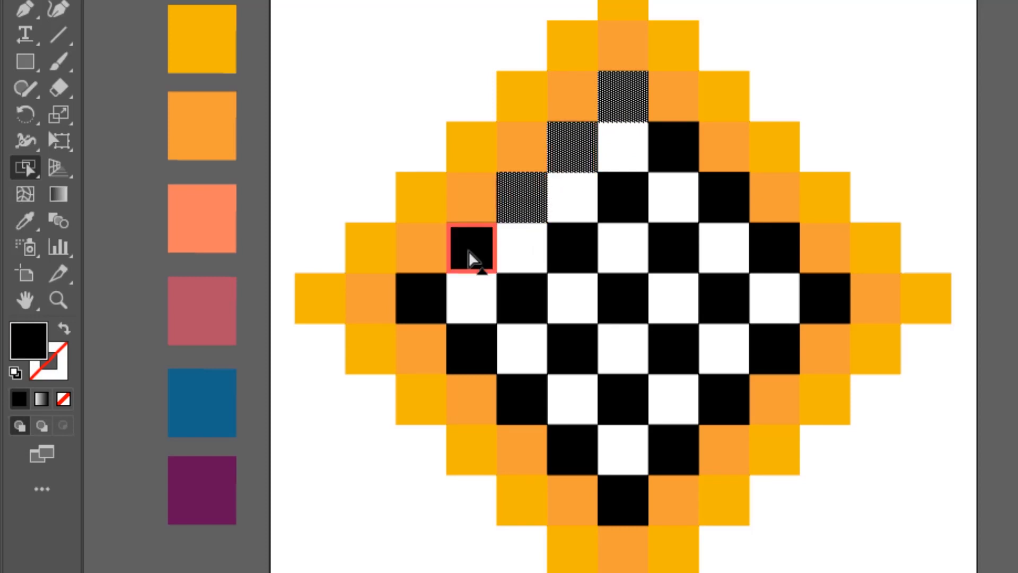
pyautogui.keyDown('shift'); pyautogui.click(472, 259); pyautogui.keyUp('shift')
pyautogui.keyDown('shift'); pyautogui.click(432, 298); pyautogui.keyUp('shift')
# Add the black squares along the third ring's lower-left and lower-right edges to the selection, ending at its right corner.
pyautogui.keyDown('shift'); pyautogui.click(477, 344); pyautogui.keyUp('shift')
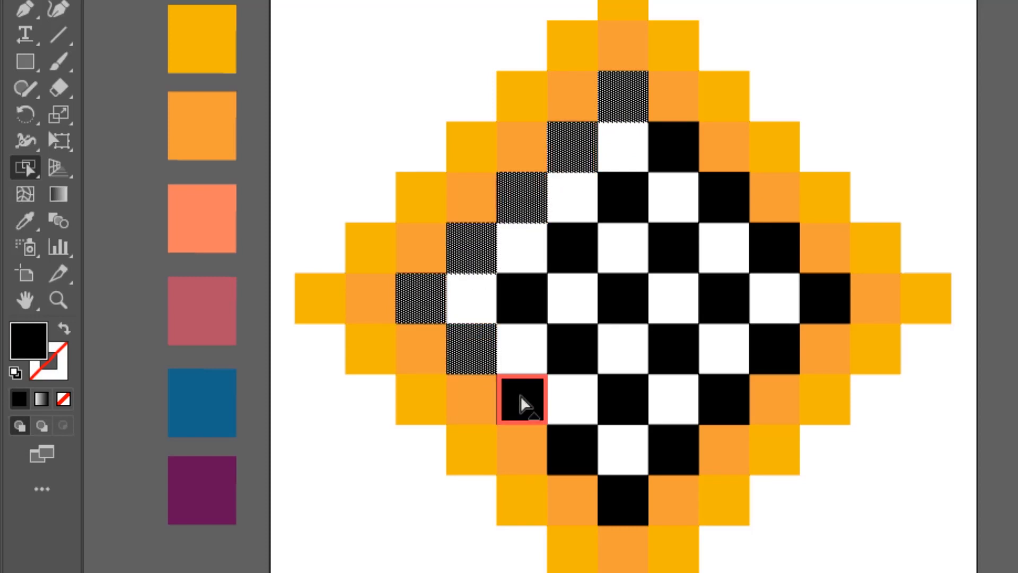
pyautogui.keyDown('shift'); pyautogui.click(521, 403); pyautogui.keyUp('shift')
pyautogui.keyDown('shift'); pyautogui.click(569, 449); pyautogui.keyUp('shift')
pyautogui.keyDown('shift'); pyautogui.click(634, 512); pyautogui.keyUp('shift')
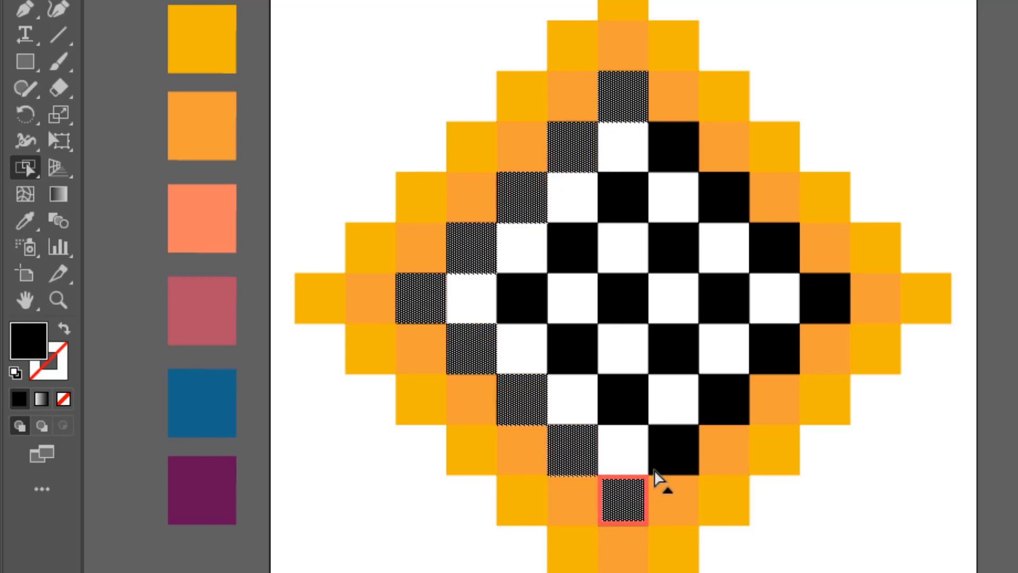
pyautogui.keyDown('shift'); pyautogui.click(688, 446); pyautogui.keyUp('shift')
pyautogui.keyDown('shift'); pyautogui.click(727, 403); pyautogui.keyUp('shift')
pyautogui.keyDown('shift'); pyautogui.click(778, 355); pyautogui.keyUp('shift')
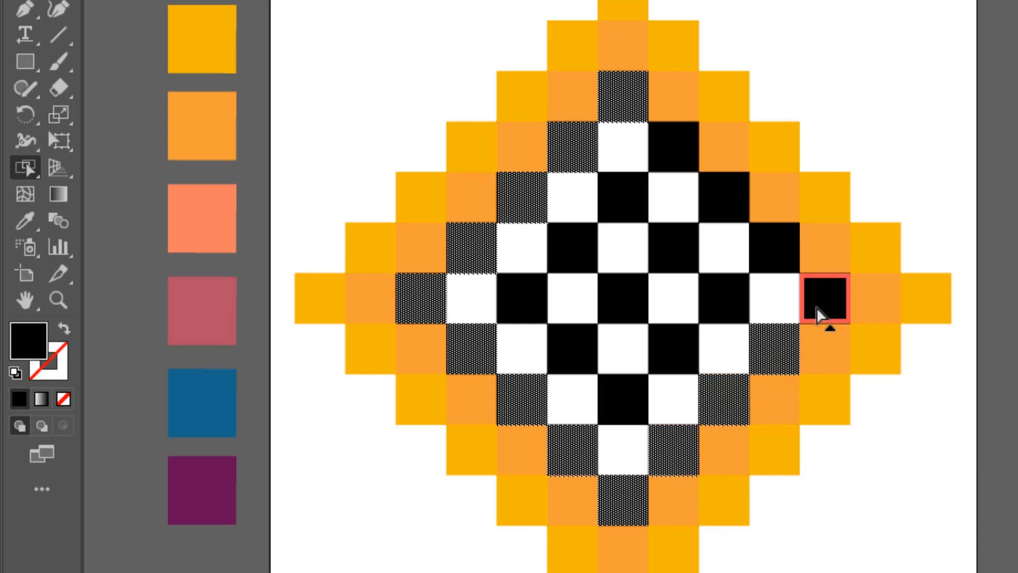
pyautogui.keyDown('shift'); pyautogui.click(815, 291); pyautogui.keyUp('shift')
# Add the third ring's upper-right squares to the selection and fill the ring with the palette's coral using the Eyedropper.
pyautogui.keyDown('shift'); pyautogui.click(775, 245); pyautogui.keyUp('shift')
pyautogui.keyDown('shift'); pyautogui.click(737, 213); pyautogui.keyUp('shift')
pyautogui.keyDown('shift'); pyautogui.click(673, 162); pyautogui.keyUp('shift')
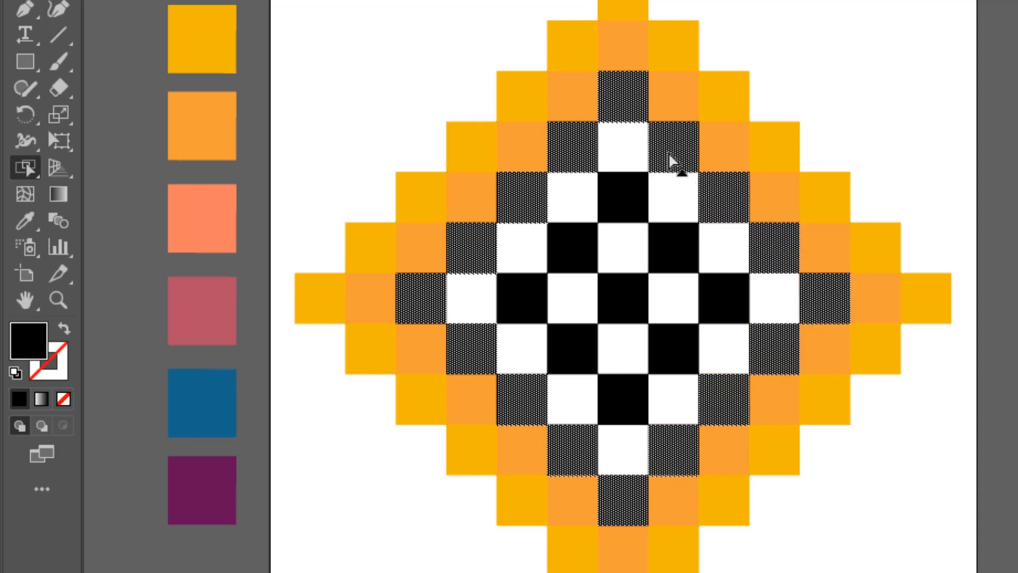
pyautogui.click(27, 224)
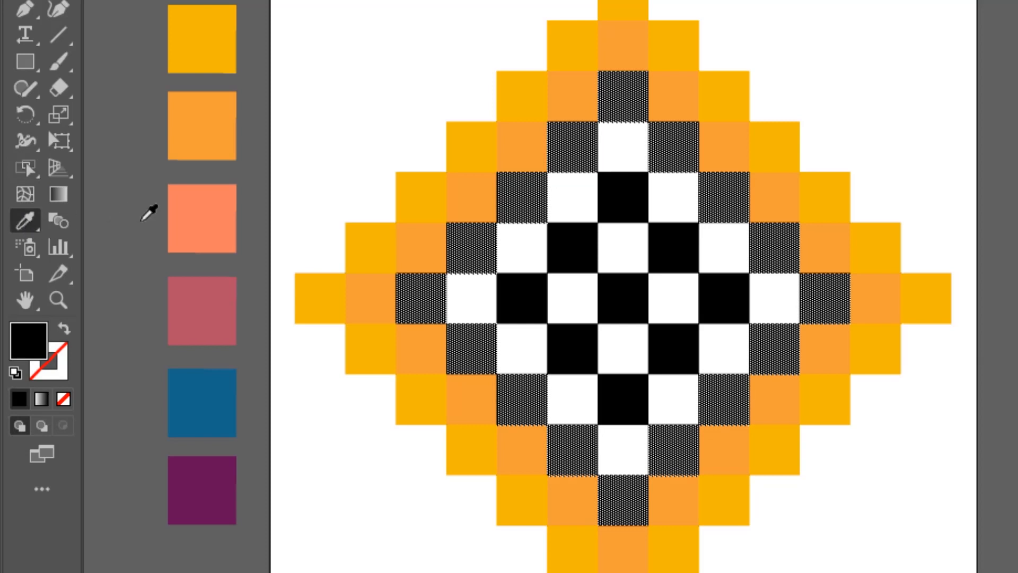
pyautogui.click(193, 196)
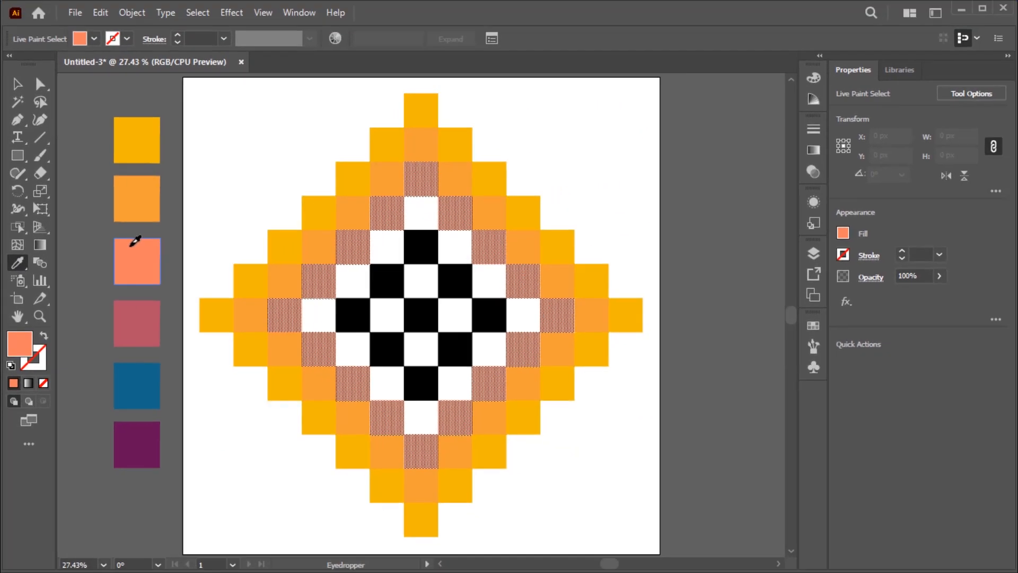
# Select the white Live Paint squares along the fourth ring's upper-left and lower-left edges, from its top corner to its bottom corner.
pyautogui.click(22, 231)
pyautogui.click(426, 221)
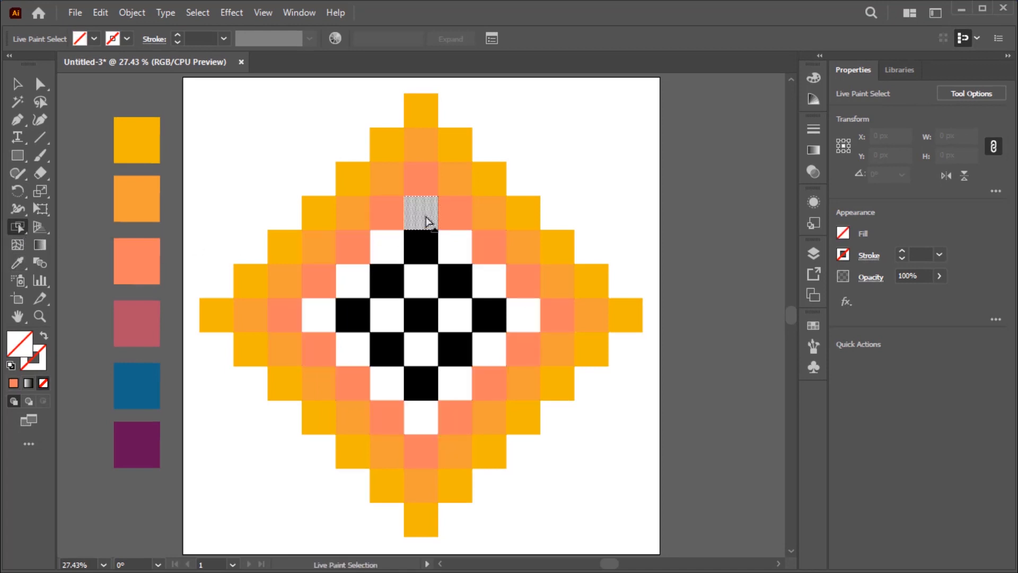
pyautogui.keyDown('shift'); pyautogui.click(387, 247); pyautogui.keyUp('shift')
pyautogui.keyDown('shift'); pyautogui.click(353, 282); pyautogui.keyUp('shift')
pyautogui.keyDown('shift'); pyautogui.click(319, 315); pyautogui.keyUp('shift')
pyautogui.keyDown('shift'); pyautogui.click(352, 349); pyautogui.keyUp('shift')
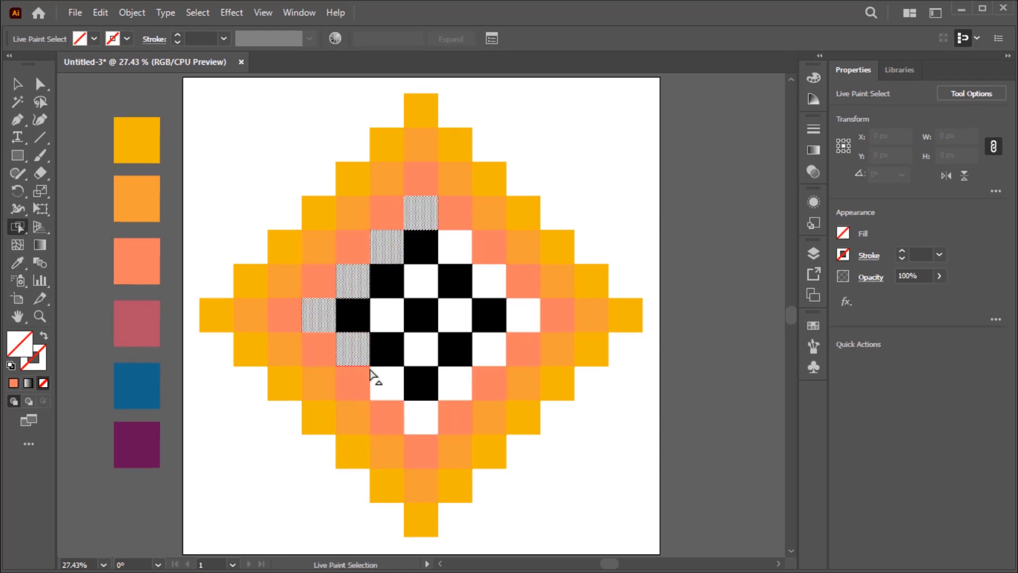
pyautogui.keyDown('shift'); pyautogui.click(387, 383); pyautogui.keyUp('shift')
pyautogui.keyDown('shift'); pyautogui.click(421, 417); pyautogui.keyUp('shift')
# Add the fourth ring's lower-right and upper-right squares to the selection and fill the ring with the palette's dusty rose using the Eyedropper.
pyautogui.keyDown('shift'); pyautogui.click(448, 386); pyautogui.keyUp('shift')
pyautogui.keyDown('shift'); pyautogui.click(502, 341); pyautogui.keyUp('shift')
pyautogui.keyDown('shift'); pyautogui.click(524, 316); pyautogui.keyUp('shift')
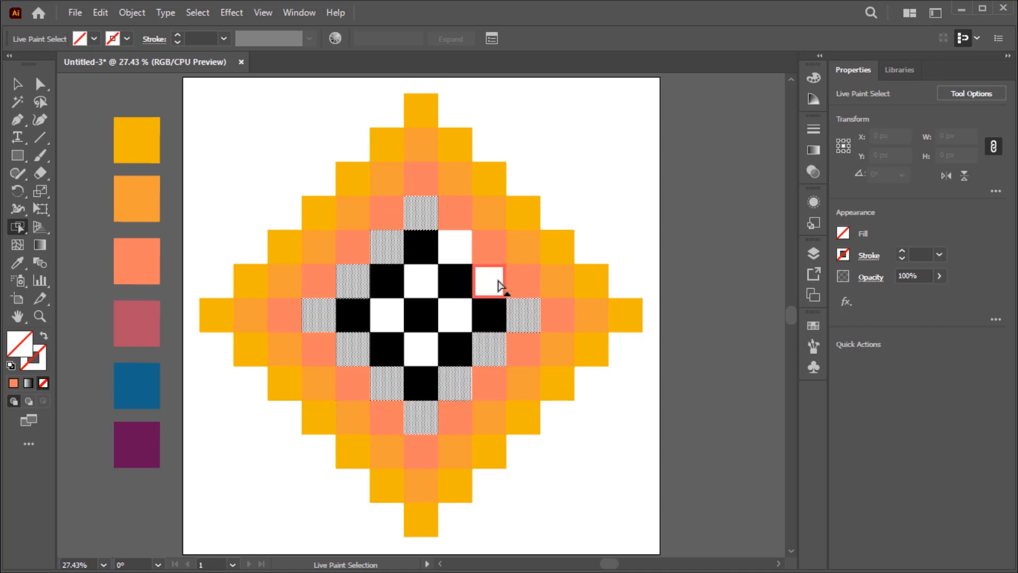
pyautogui.keyDown('shift'); pyautogui.click(500, 282); pyautogui.keyUp('shift')
pyautogui.keyDown('shift'); pyautogui.click(447, 253); pyautogui.keyUp('shift')
pyautogui.click(18, 262)
pyautogui.click(139, 316)
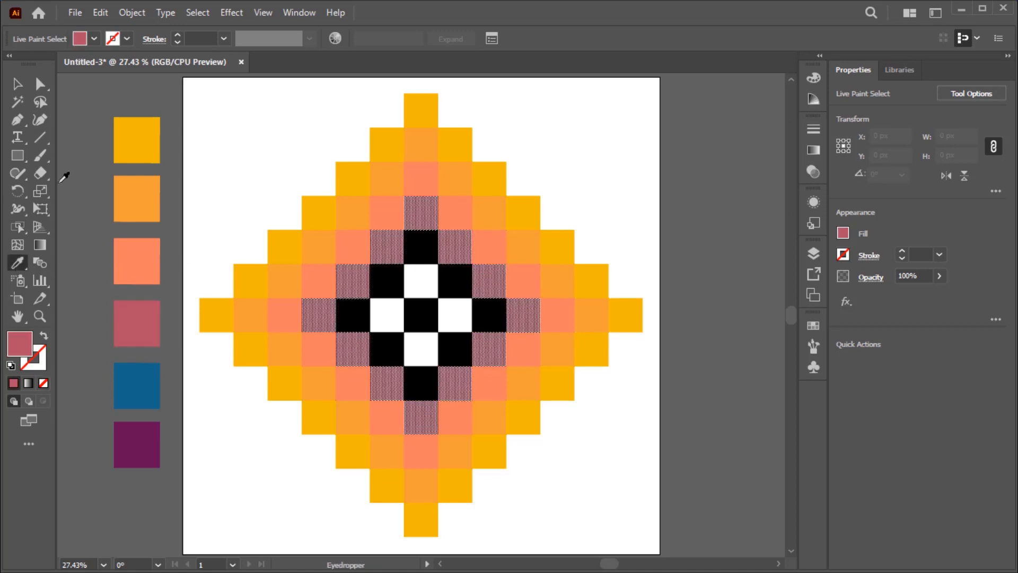
# Select all eight black Live Paint squares of the fifth ring and fill them with the palette's blue using the Eyedropper.
pyautogui.click(18, 234)
pyautogui.click(424, 255)
pyautogui.keyDown('shift'); pyautogui.click(393, 286); pyautogui.keyUp('shift')
pyautogui.keyDown('shift'); pyautogui.click(354, 316); pyautogui.keyUp('shift')
pyautogui.keyDown('shift'); pyautogui.click(387, 350); pyautogui.keyUp('shift')
pyautogui.keyDown('shift'); pyautogui.click(421, 383); pyautogui.keyUp('shift')
pyautogui.keyDown('shift'); pyautogui.click(456, 347); pyautogui.keyUp('shift')
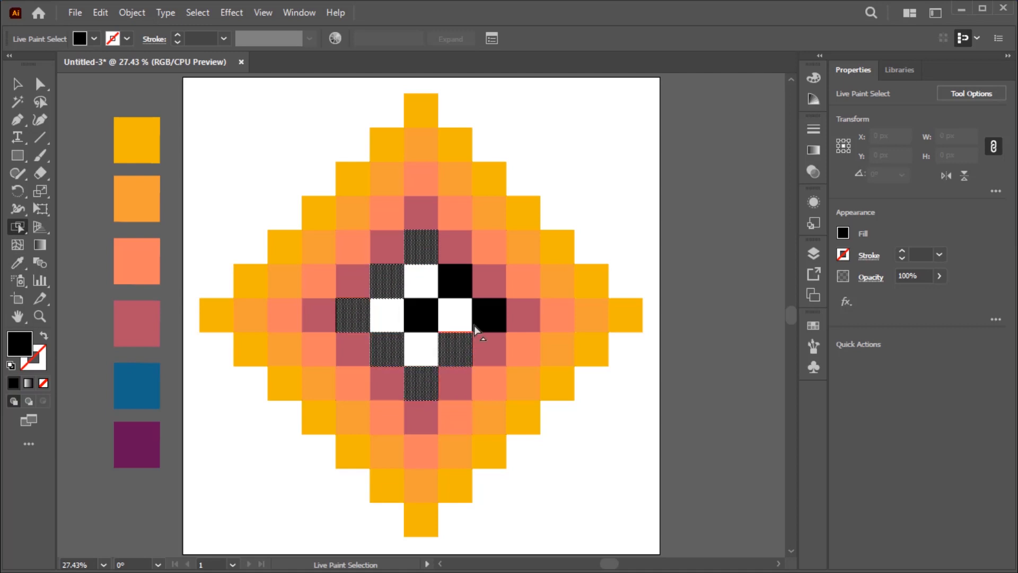
pyautogui.keyDown('shift'); pyautogui.click(488, 318); pyautogui.keyUp('shift')
pyautogui.keyDown('shift'); pyautogui.click(454, 289); pyautogui.keyUp('shift')
pyautogui.click(18, 264)
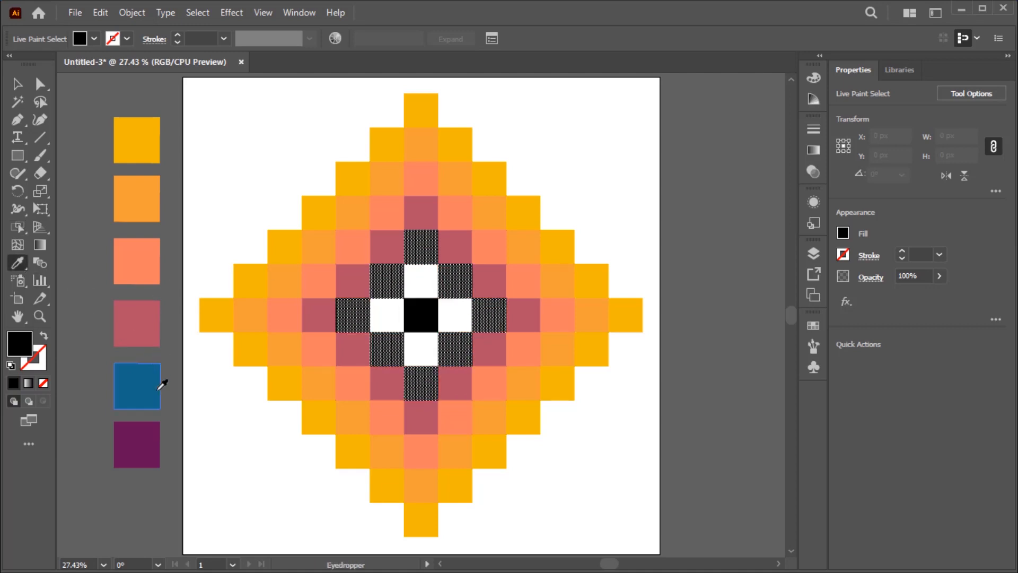
pyautogui.click(159, 383)
# Select the central square and its four white neighbours, fill them with the palette's dark purple using the Eyedropper, and deselect.
pyautogui.click(19, 227)
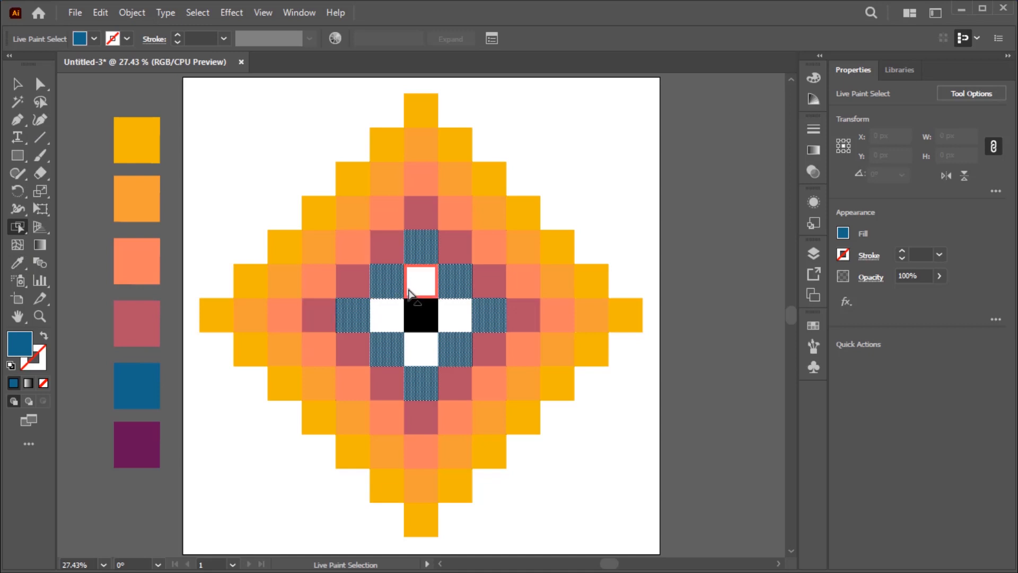
pyautogui.click(419, 288)
pyautogui.keyDown('shift'); pyautogui.click(420, 315); pyautogui.keyUp('shift')
pyautogui.keyDown('shift'); pyautogui.click(454, 316); pyautogui.keyUp('shift')
pyautogui.keyDown('shift'); pyautogui.click(421, 349); pyautogui.keyUp('shift')
pyautogui.keyDown('shift'); pyautogui.click(387, 315); pyautogui.keyUp('shift')
pyautogui.click(18, 262)
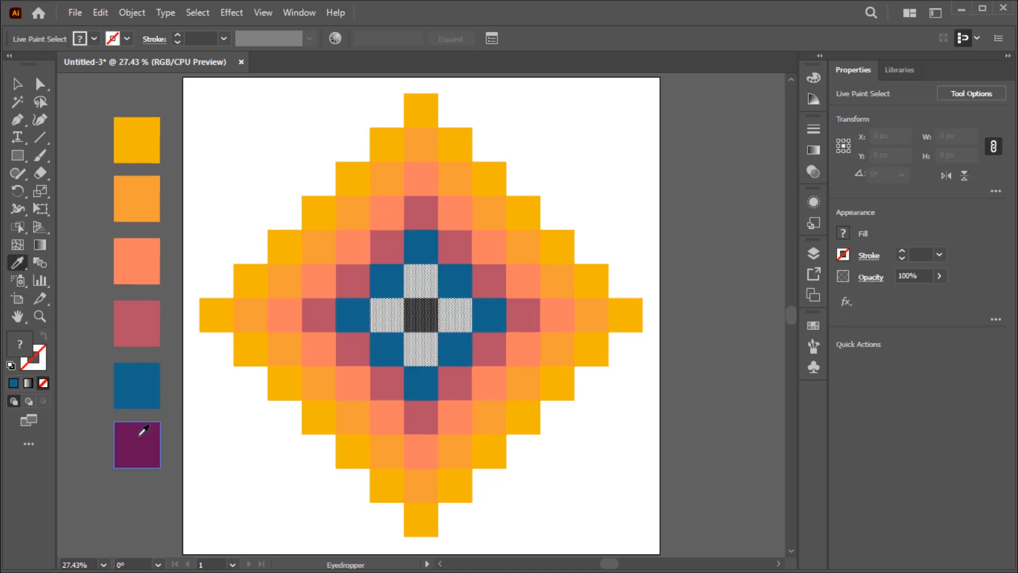
pyautogui.click(140, 434)
pyautogui.click(17, 85)
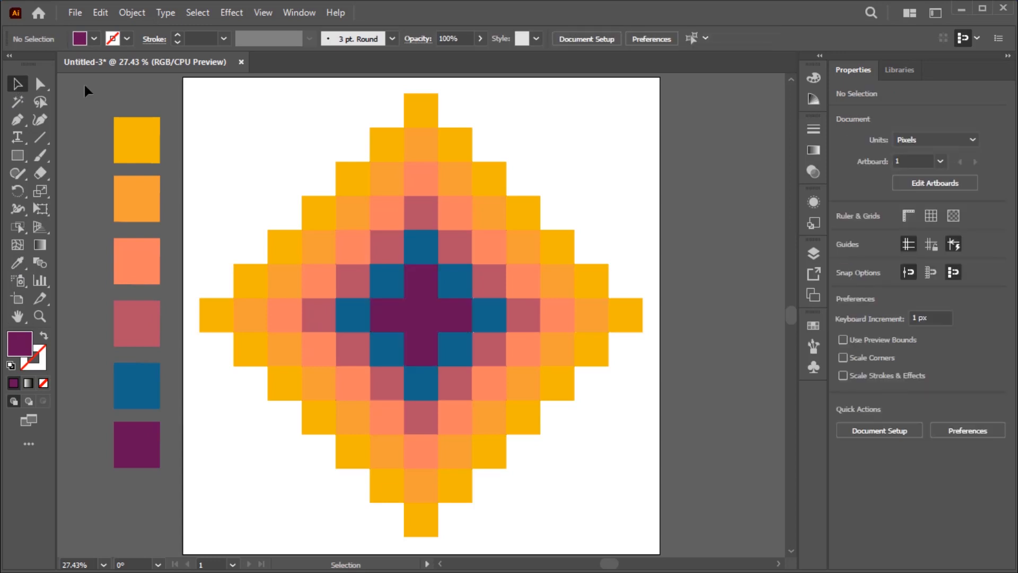
# Delete the six palette swatches beside the artboard.
pyautogui.hotkey('ctrl', '-')
pyautogui.hotkey('ctrl', '-')
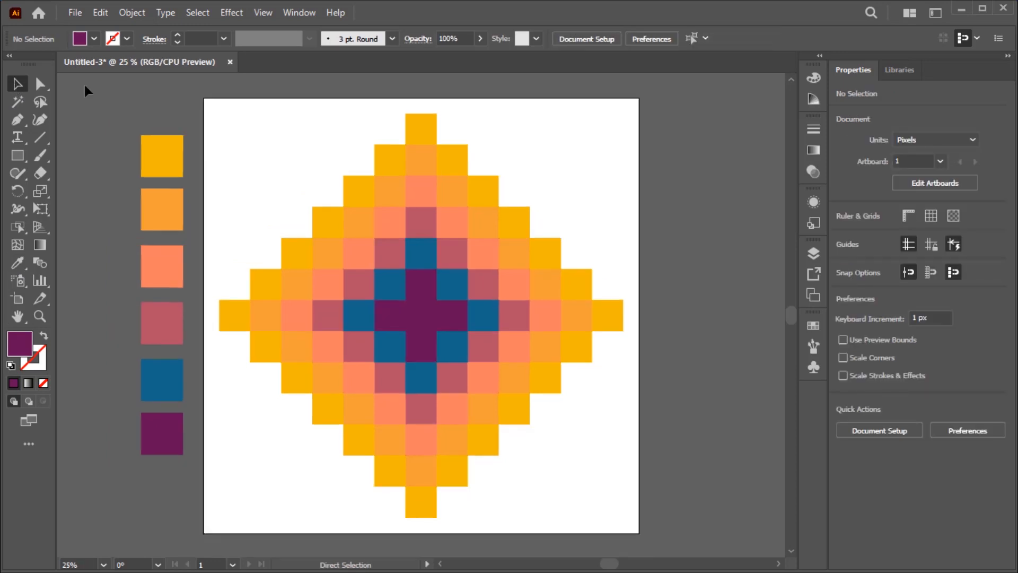
pyautogui.moveTo(167, 392); pyautogui.dragTo(166, 443)
pyautogui.press('Delete')
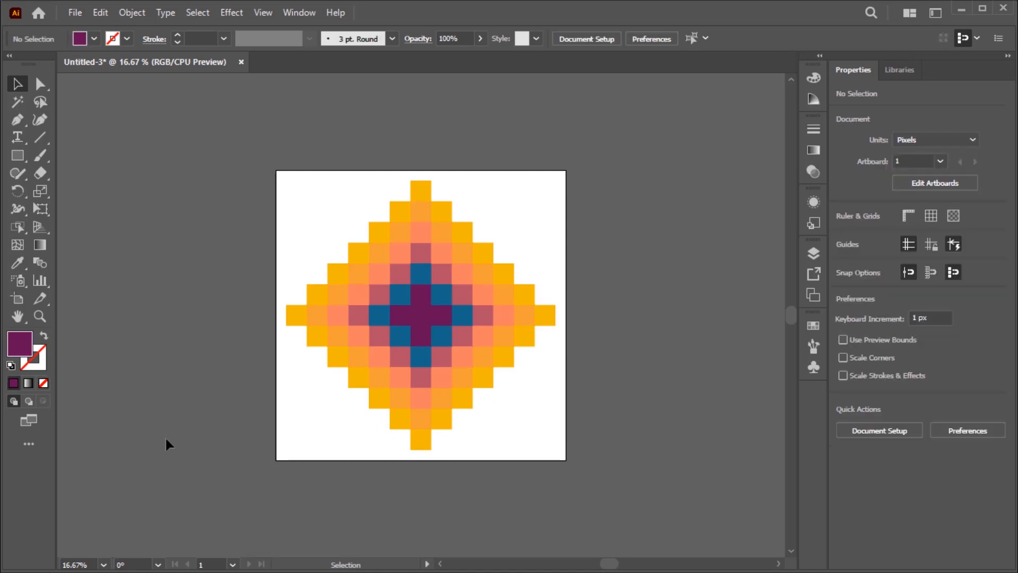
# Select the whole diamond and expand its Live Paint group with Object, Fill and Stroke included.
pyautogui.moveTo(556, 175); pyautogui.dragTo(311, 436)
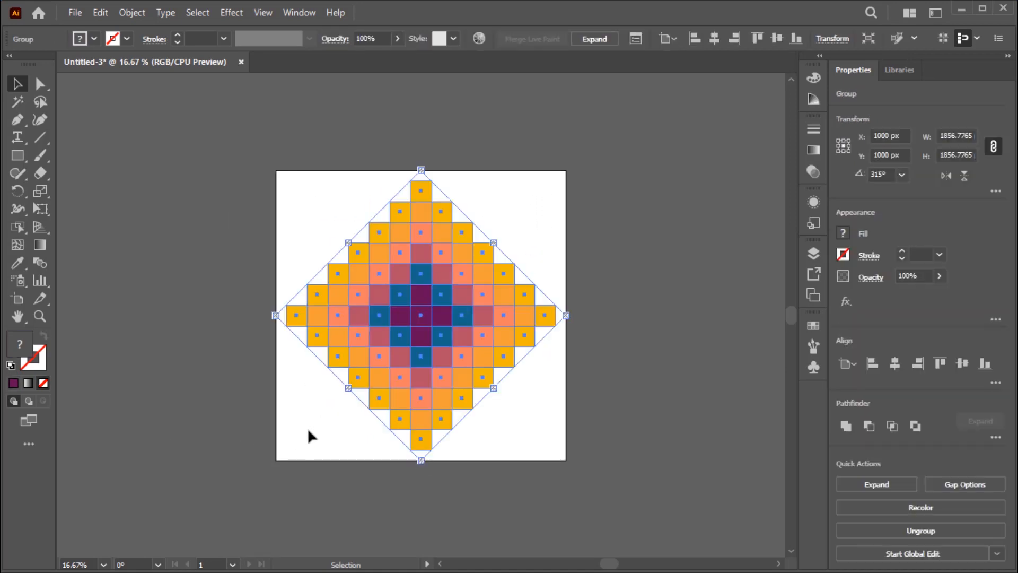
pyautogui.click(133, 13)
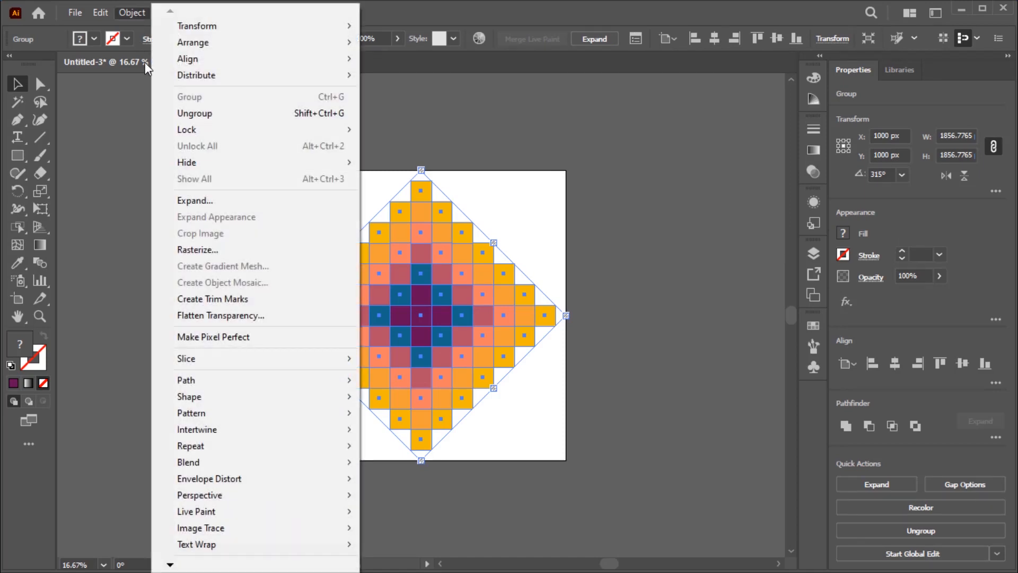
pyautogui.click(195, 201)
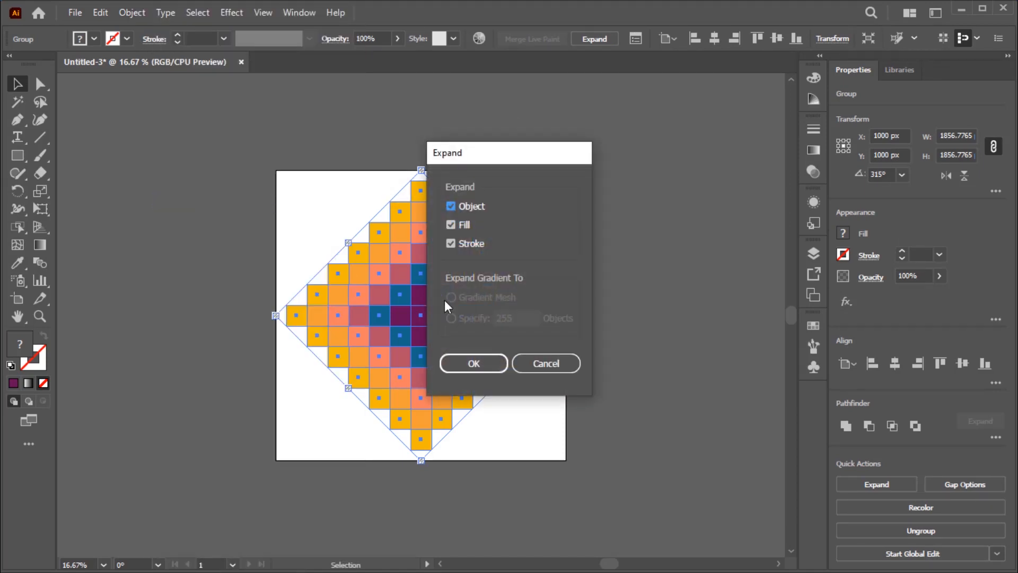
pyautogui.click(485, 368)
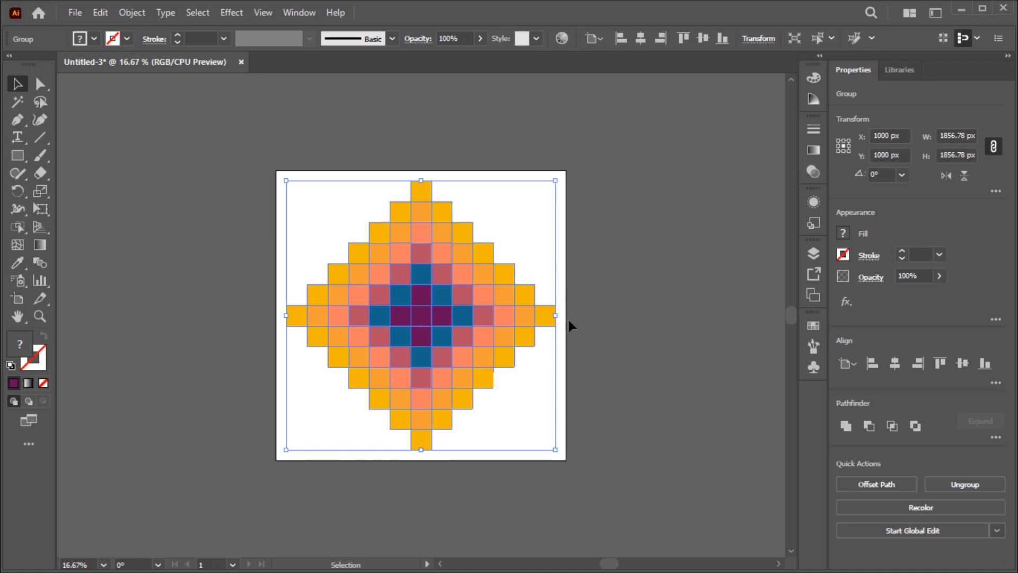
# Scale the diamond proportionally from its center to about 1284 px wide and move it straight up near the artboard's upper edge.
pyautogui.moveTo(556, 316); pyautogui.dragTo(514, 319)
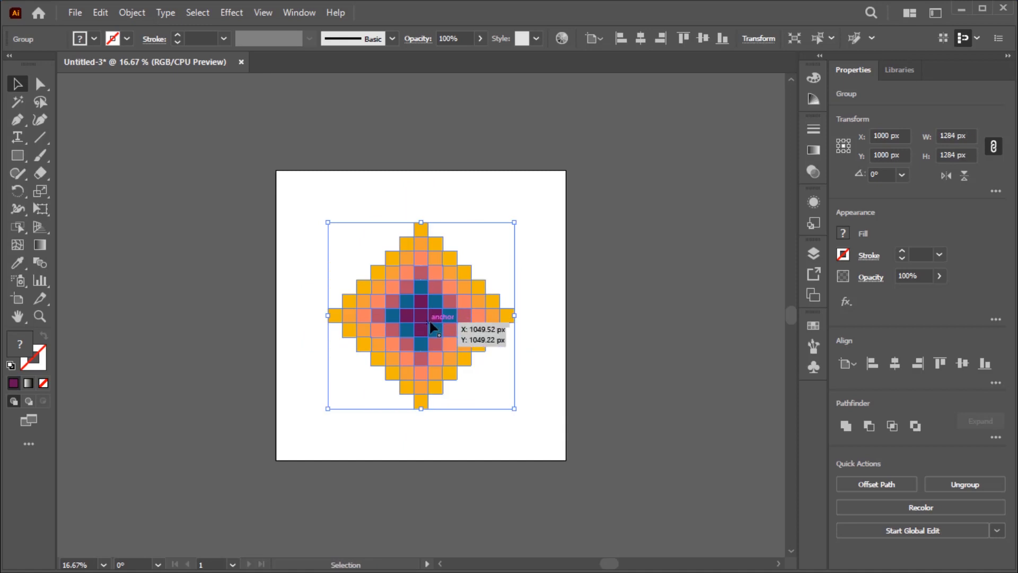
pyautogui.moveTo(422, 319); pyautogui.dragTo(422, 276)
pyautogui.click(538, 241)
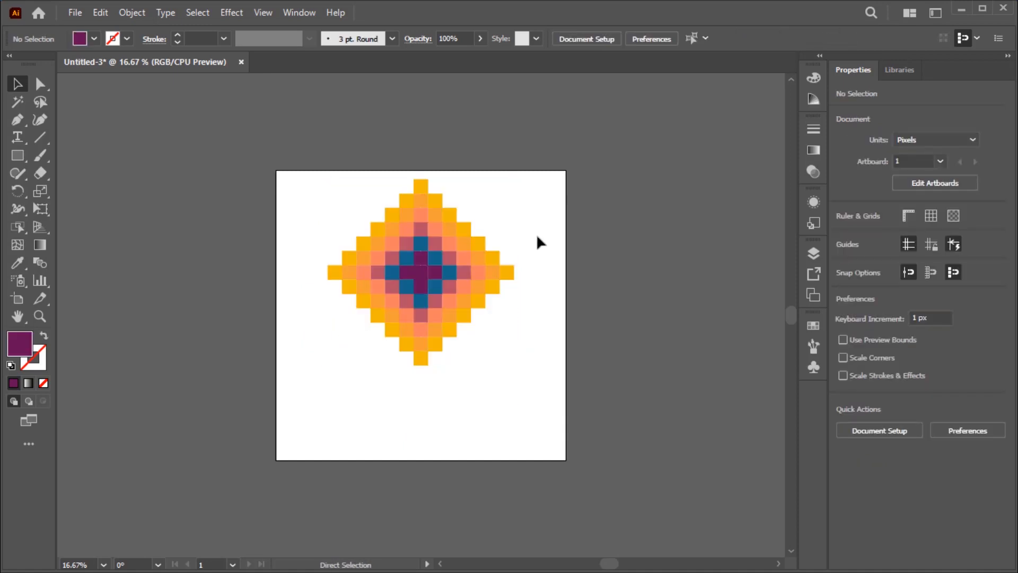
# Select the diamond group and apply a Radial repeat to it.
pyautogui.hotkey('ctrl', '0')
pyautogui.moveTo(577, 125); pyautogui.dragTo(255, 298)
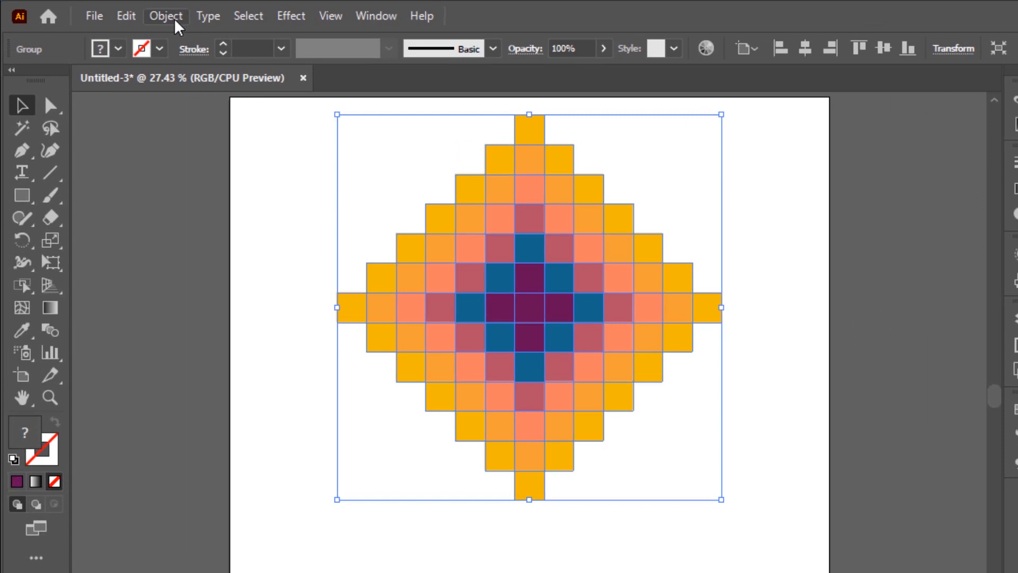
pyautogui.click(175, 21)
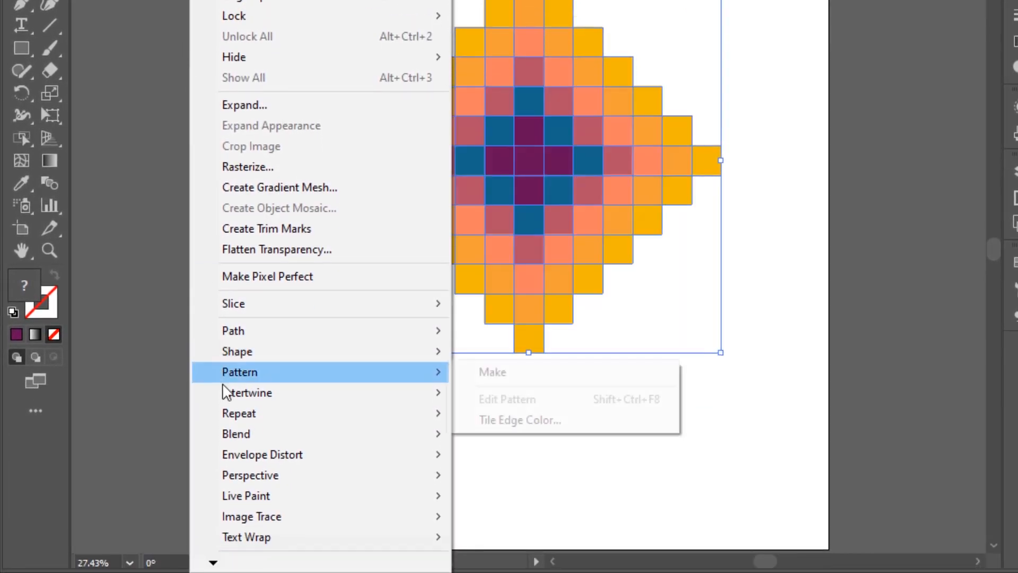
pyautogui.moveTo(235, 416)
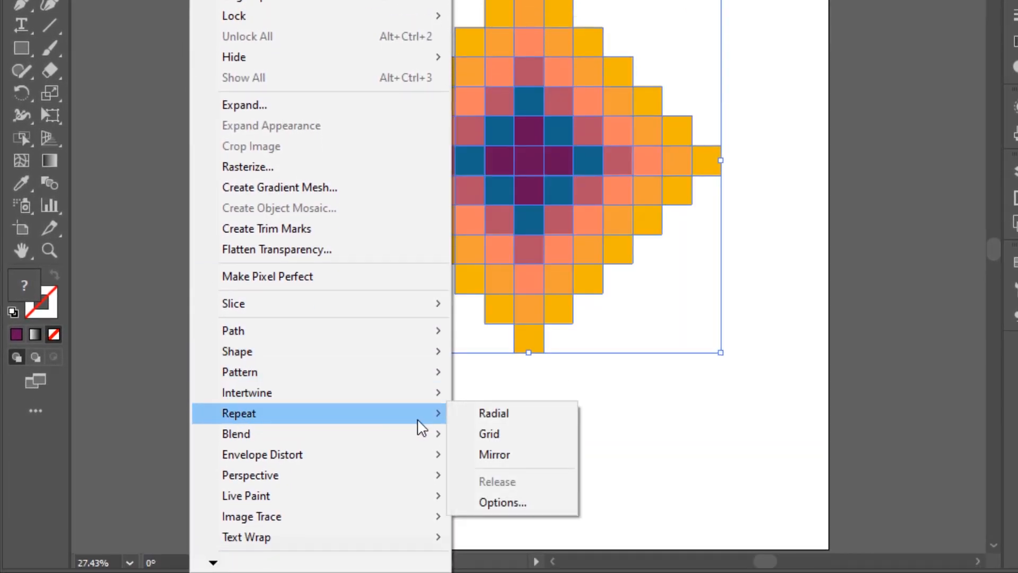
pyautogui.click(504, 419)
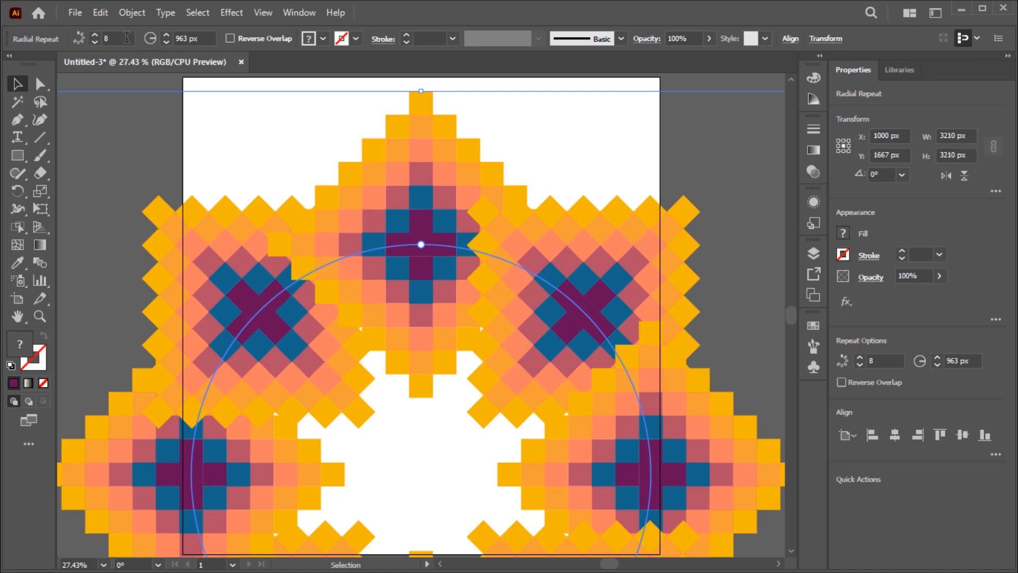
# Set the radial repeat to 4 instances and center it horizontally and vertically on the artboard.
pyautogui.click(99, 38)
pyautogui.write('4')
pyautogui.press('Tab')
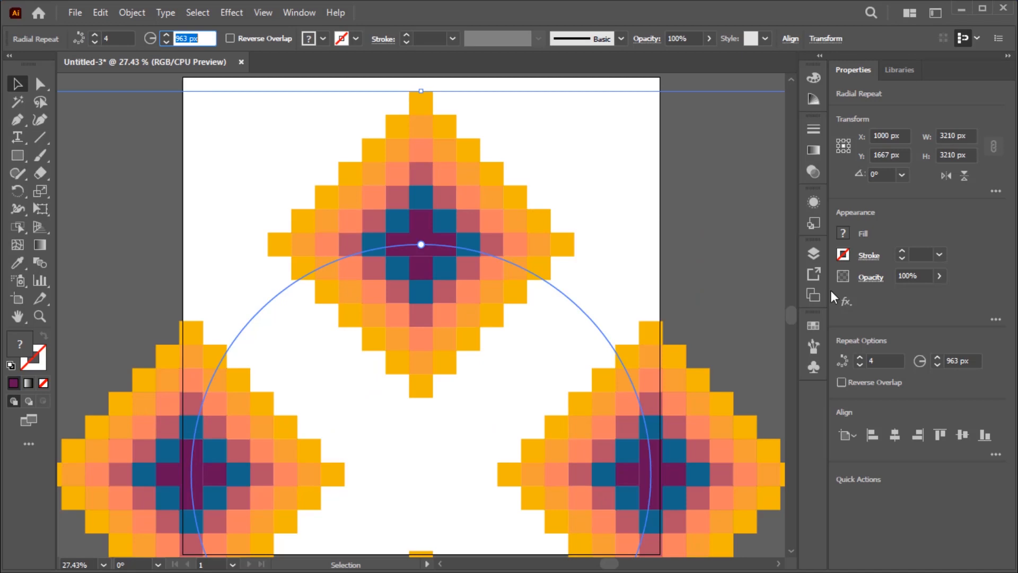
pyautogui.click(896, 435)
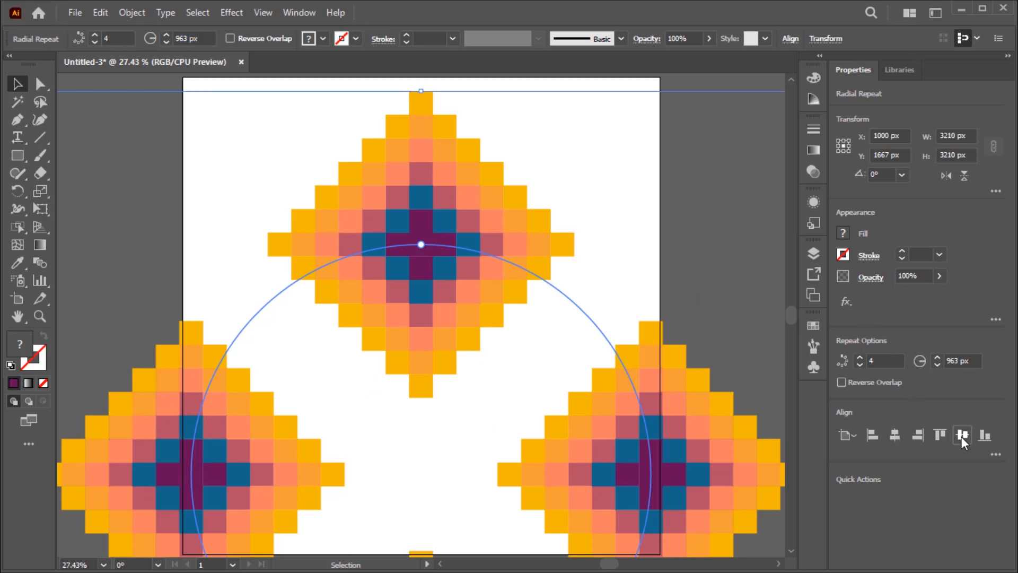
pyautogui.click(963, 435)
# Reduce the radial repeat's radius to 596 px so the four diamonds' edge squares overlap, and deselect it.
pyautogui.press('ctrl')
pyautogui.hotkey('ctrl', '-')
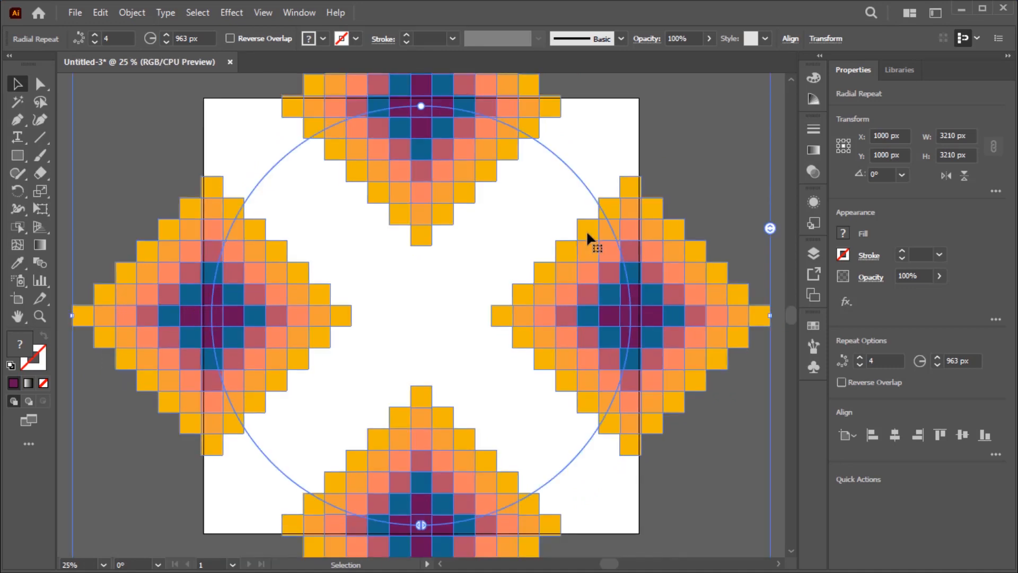
pyautogui.click(166, 42)
pyautogui.click(166, 42)
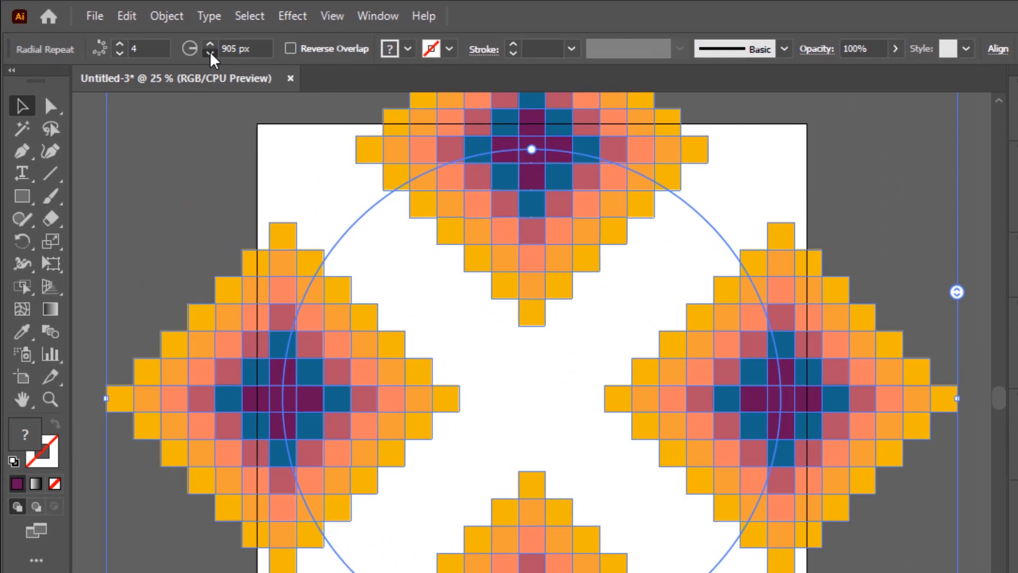
pyautogui.click(212, 54)
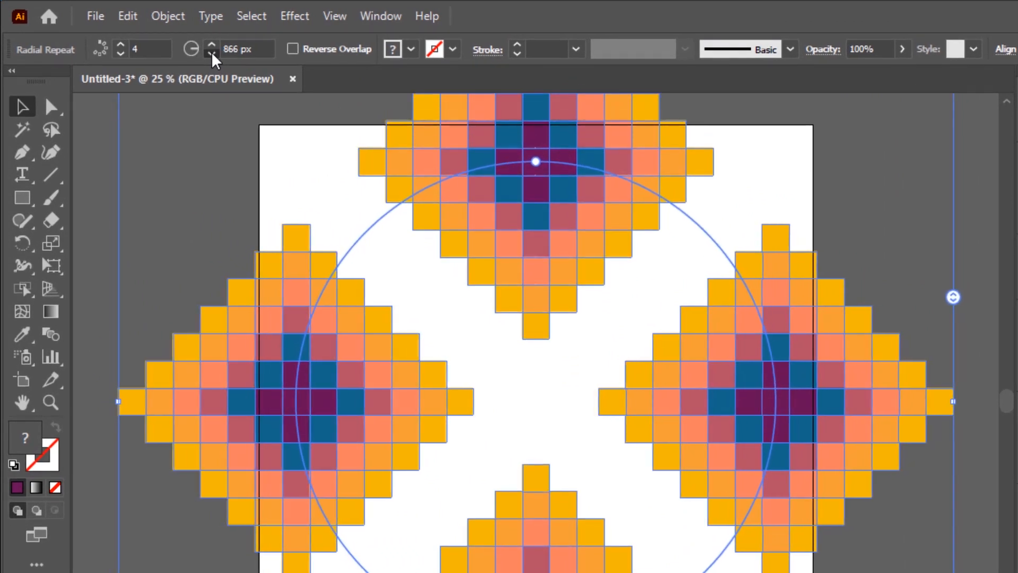
pyautogui.click(212, 54)
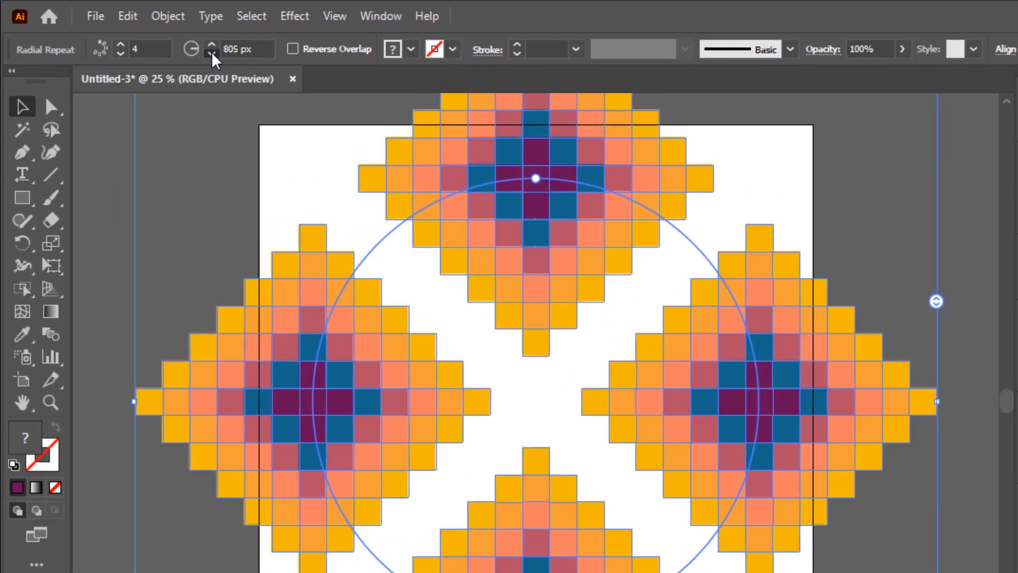
pyautogui.click(212, 54)
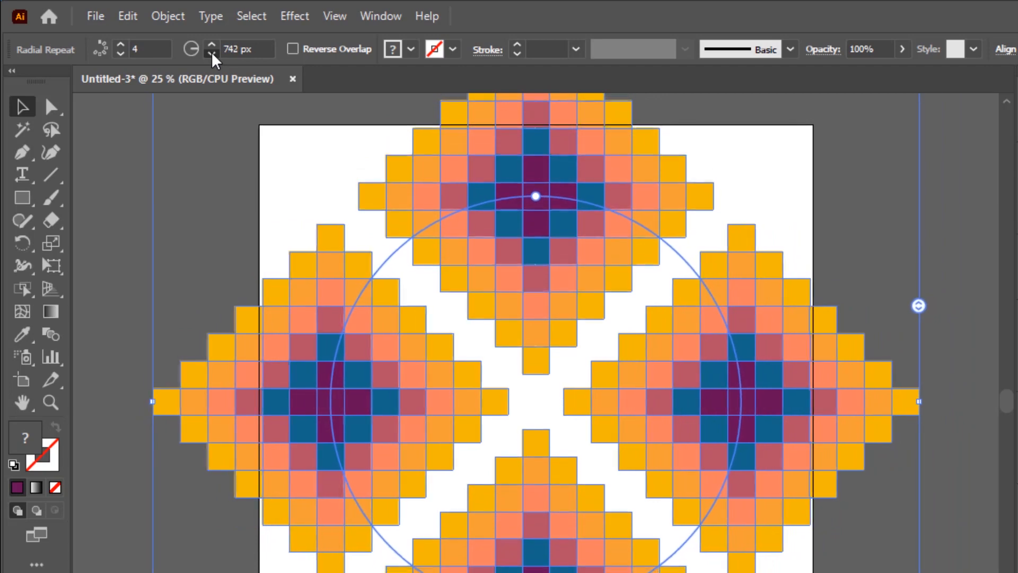
pyautogui.click(212, 54)
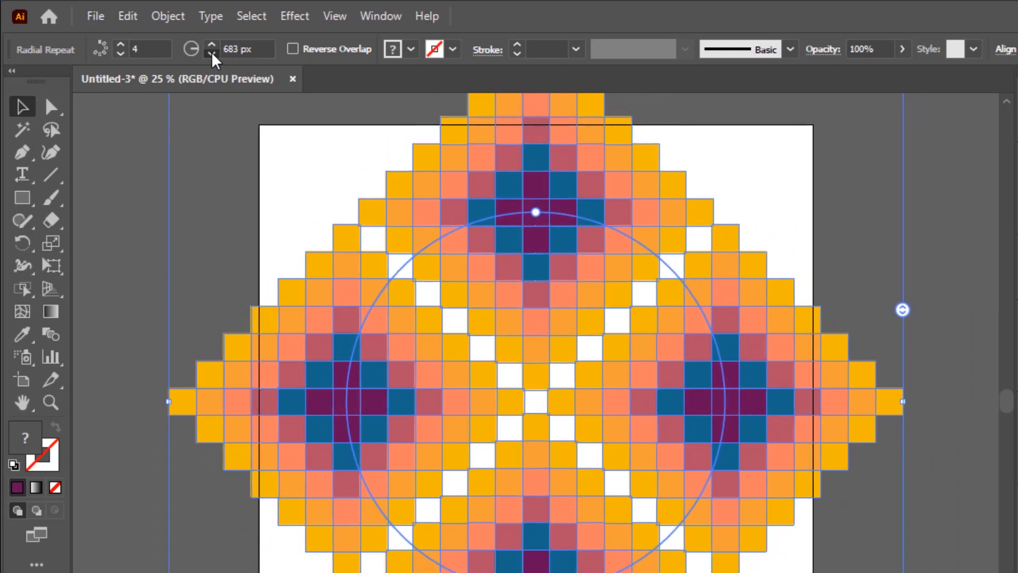
pyautogui.click(213, 55)
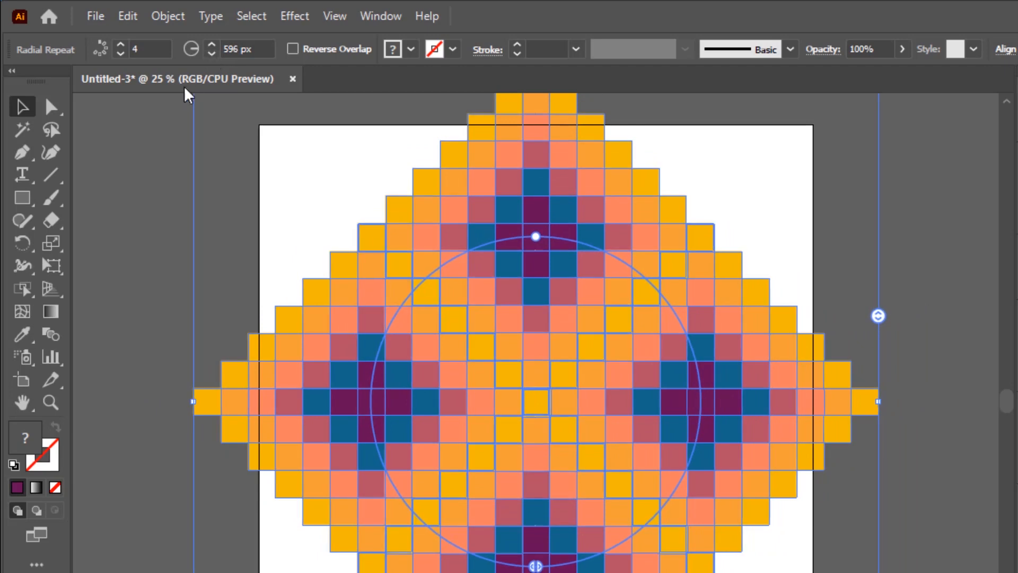
pyautogui.click(157, 124)
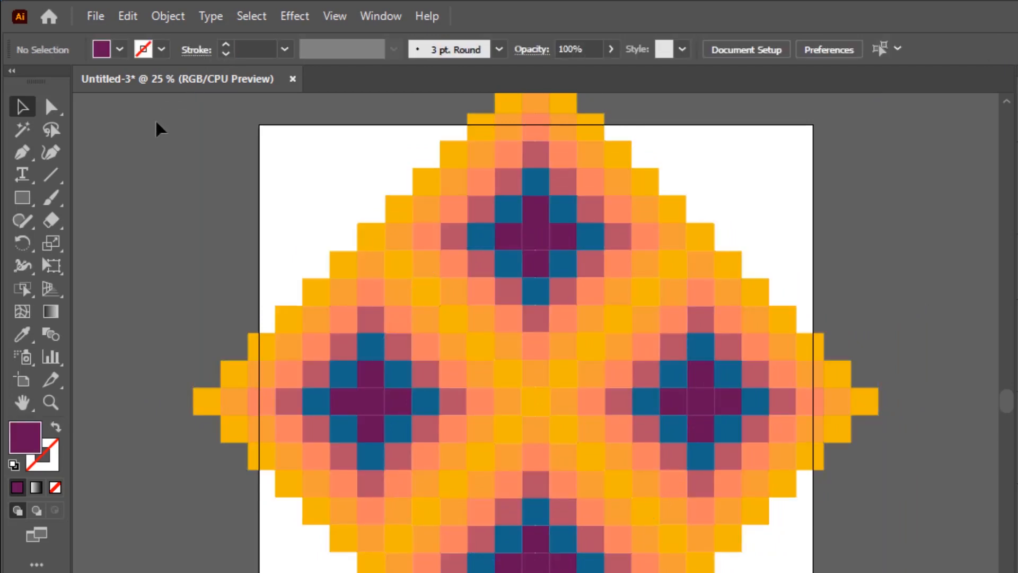
# Rotate the radial repeat 45° clockwise so the four motifs form an upright square within the artboard, and deselect it.
pyautogui.hotkey('ctrl', '-')
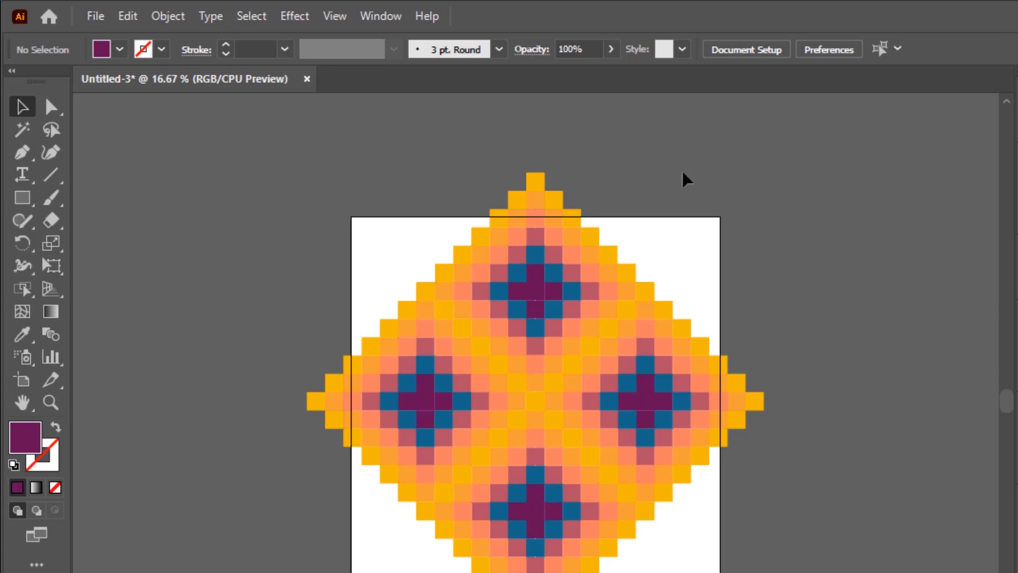
pyautogui.click(398, 402)
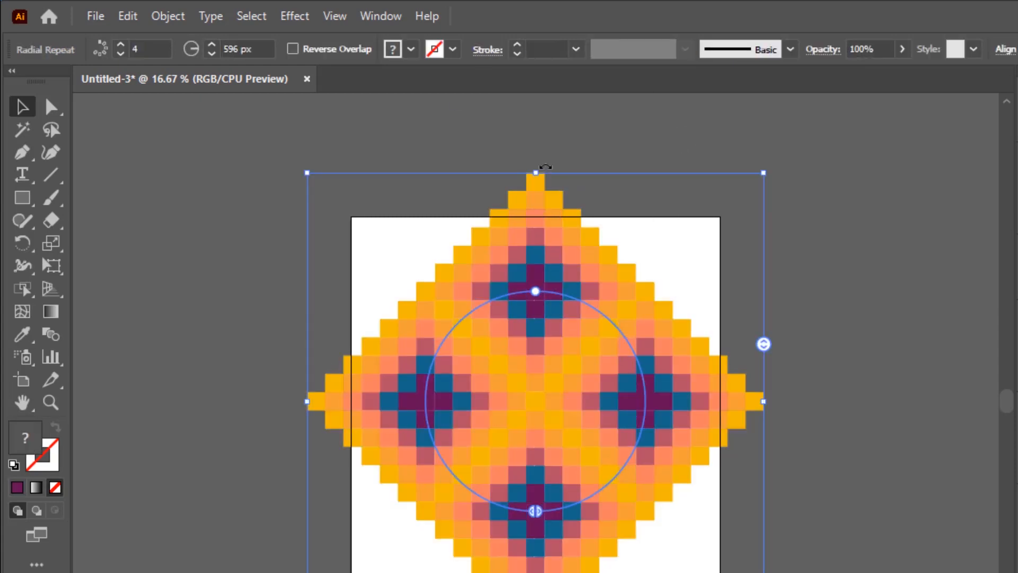
pyautogui.moveTo(545, 166); pyautogui.dragTo(695, 243)
pyautogui.click(796, 248)
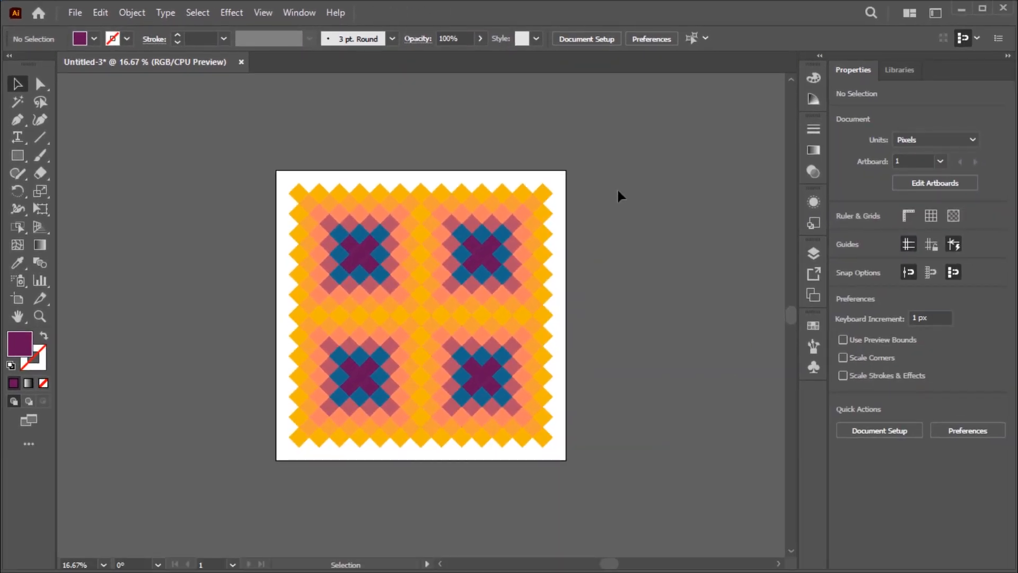